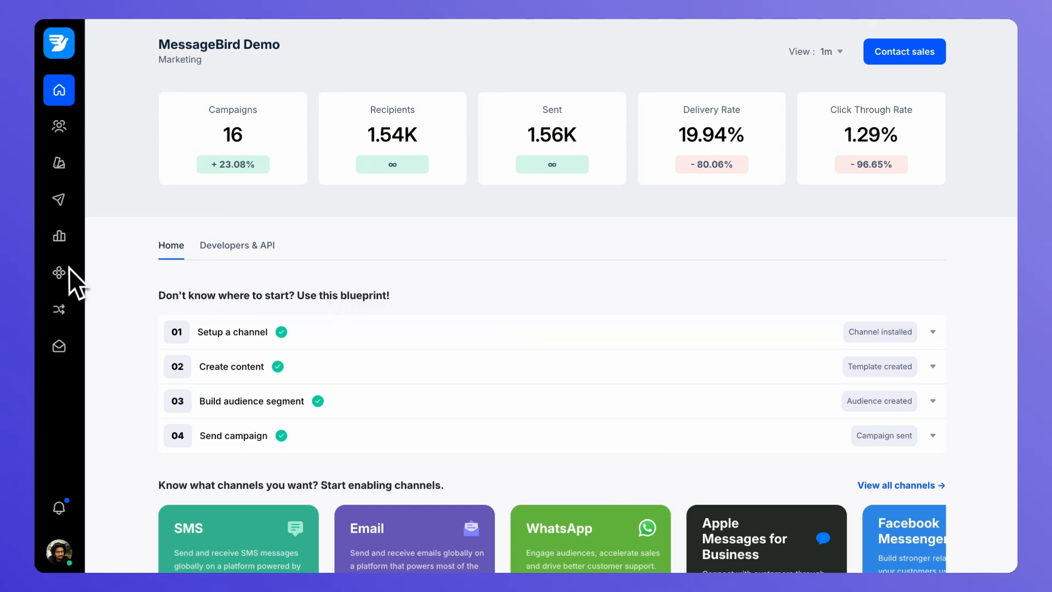
# Review the Email channels, then open the Shopify connector listing and start a new connector
pyautogui.click(86, 420)
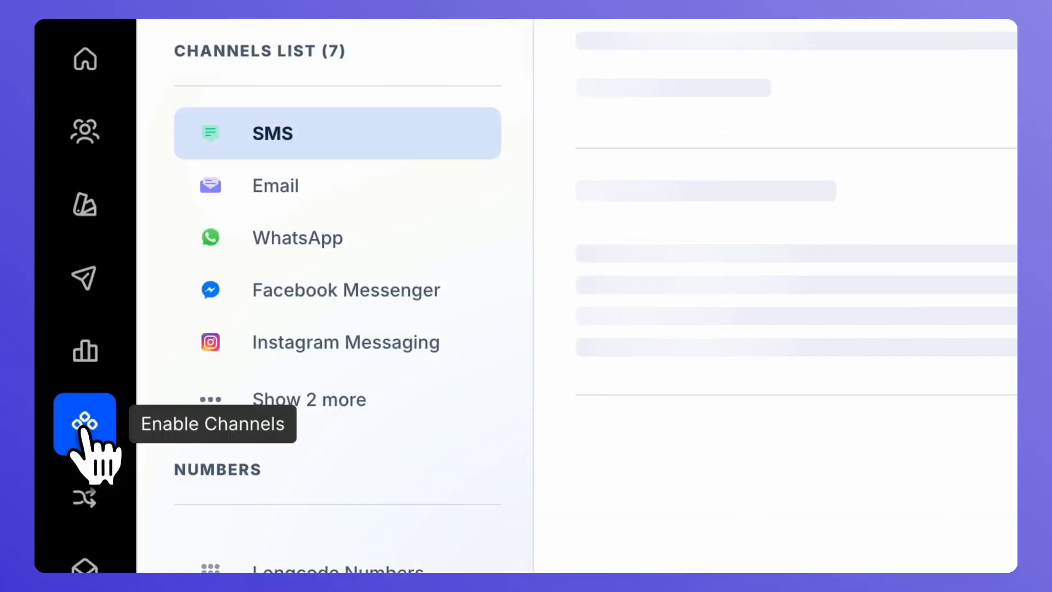
pyautogui.click(344, 189)
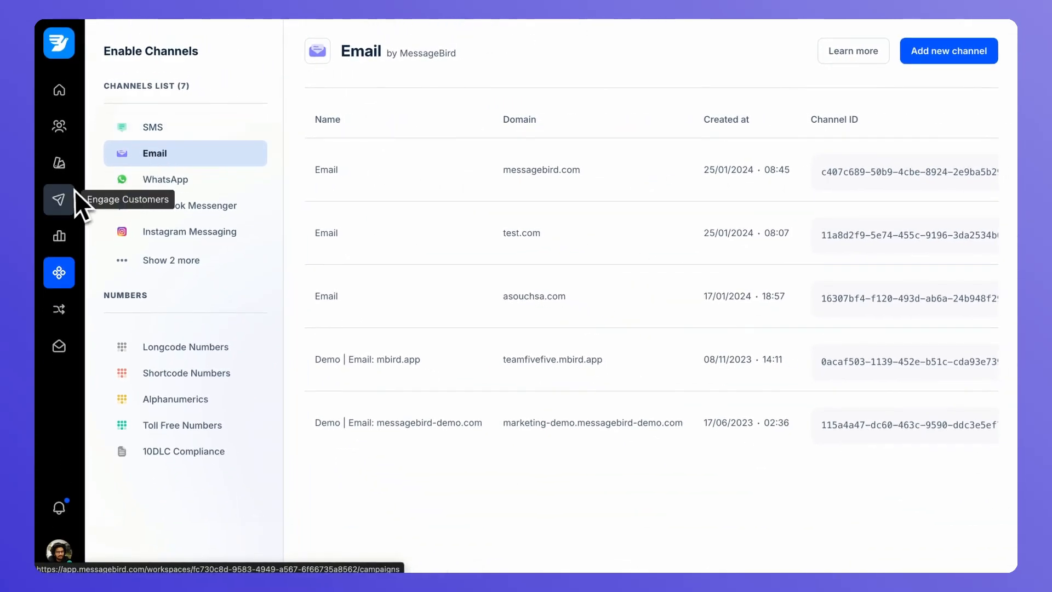
pyautogui.click(61, 310)
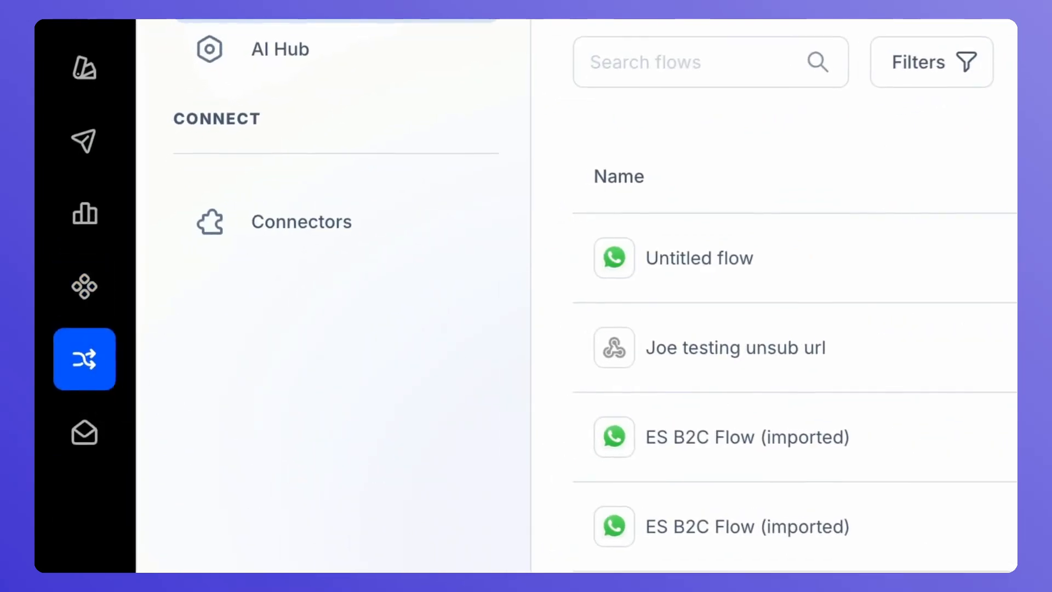
pyautogui.click(277, 240)
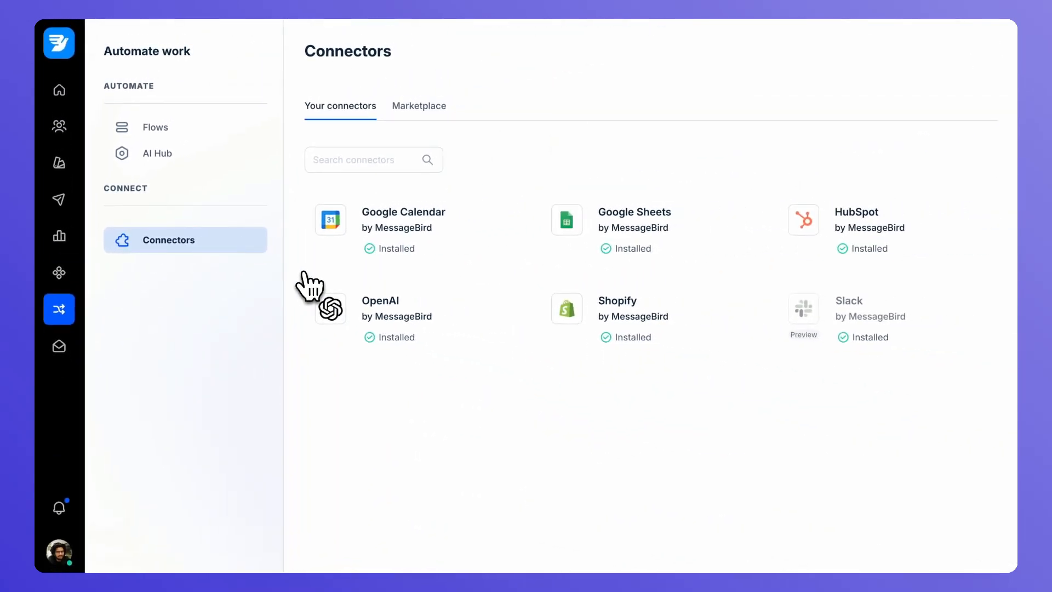
pyautogui.click(615, 322)
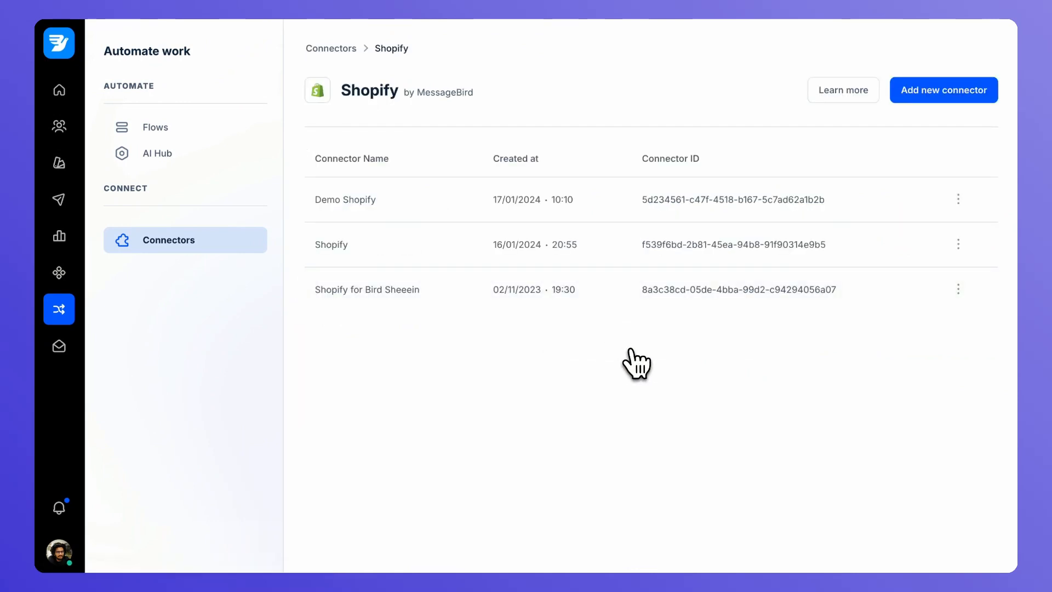
pyautogui.click(934, 92)
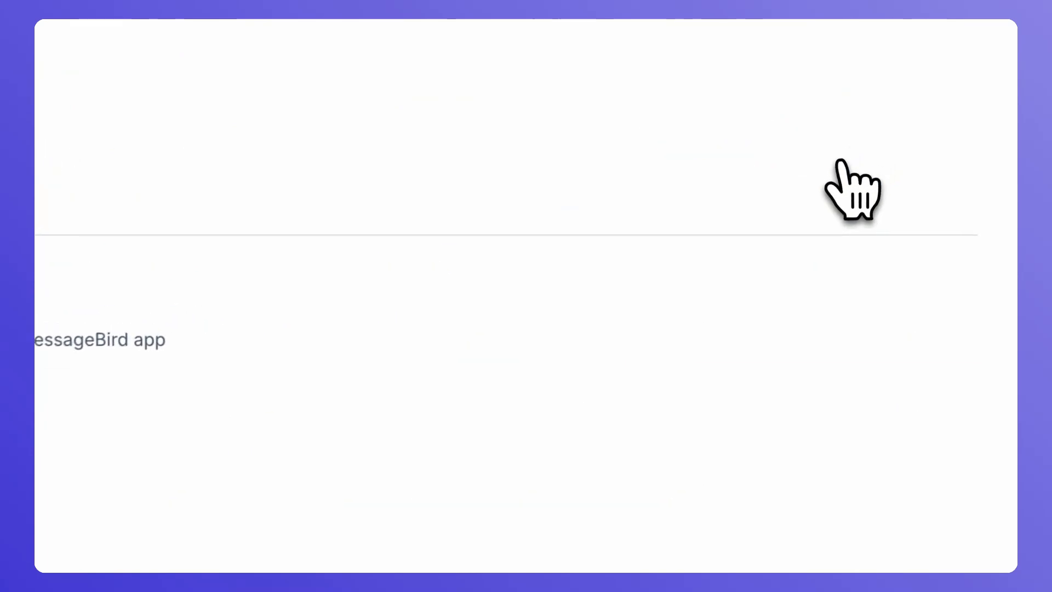
# Install the MessageBird app from the Shopify App Store, approving its data access
pyautogui.click(289, 342)
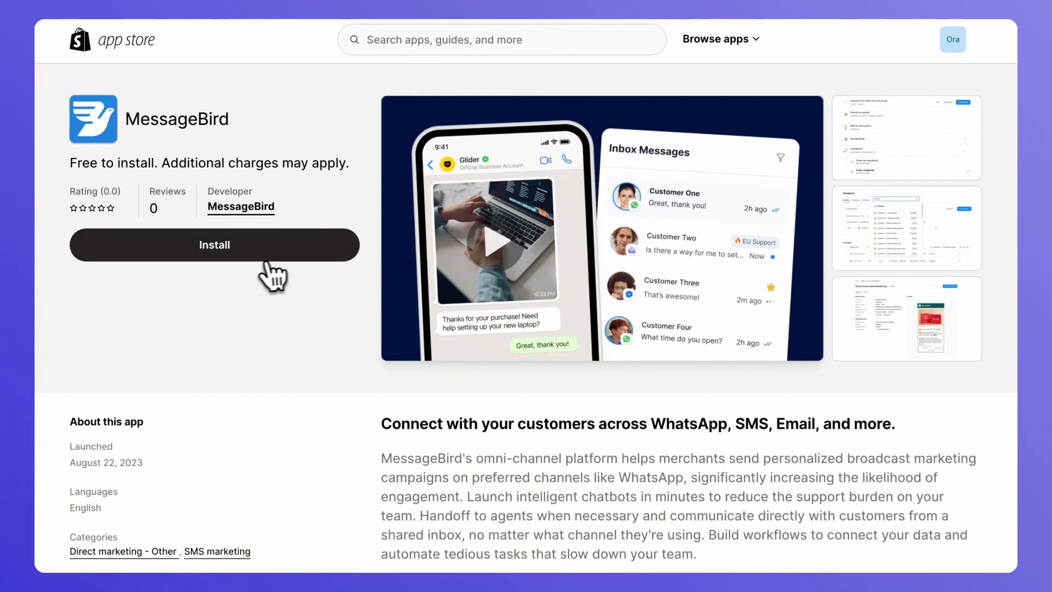
pyautogui.click(267, 260)
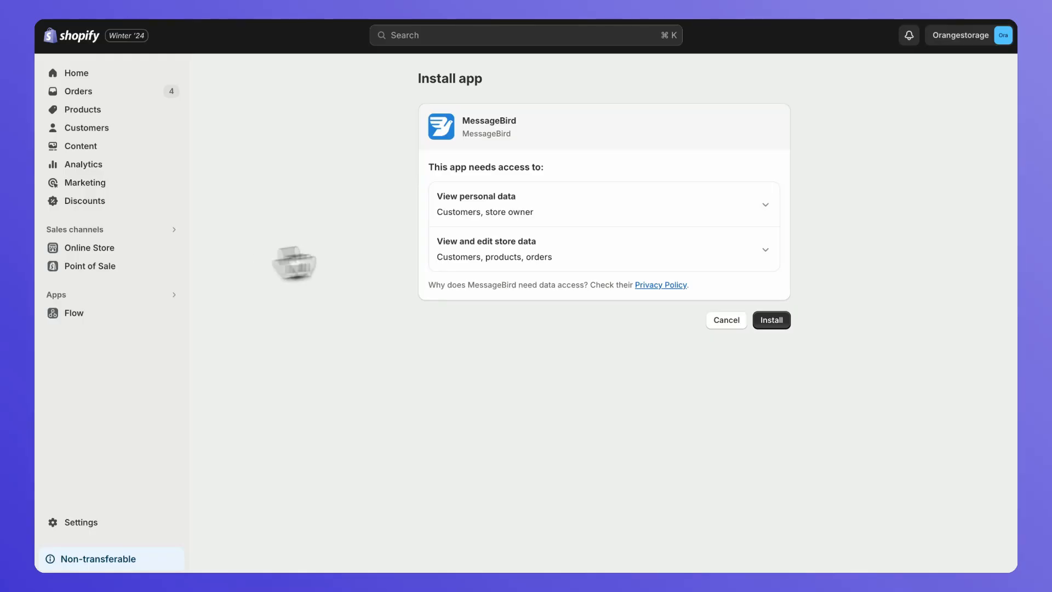
pyautogui.click(771, 317)
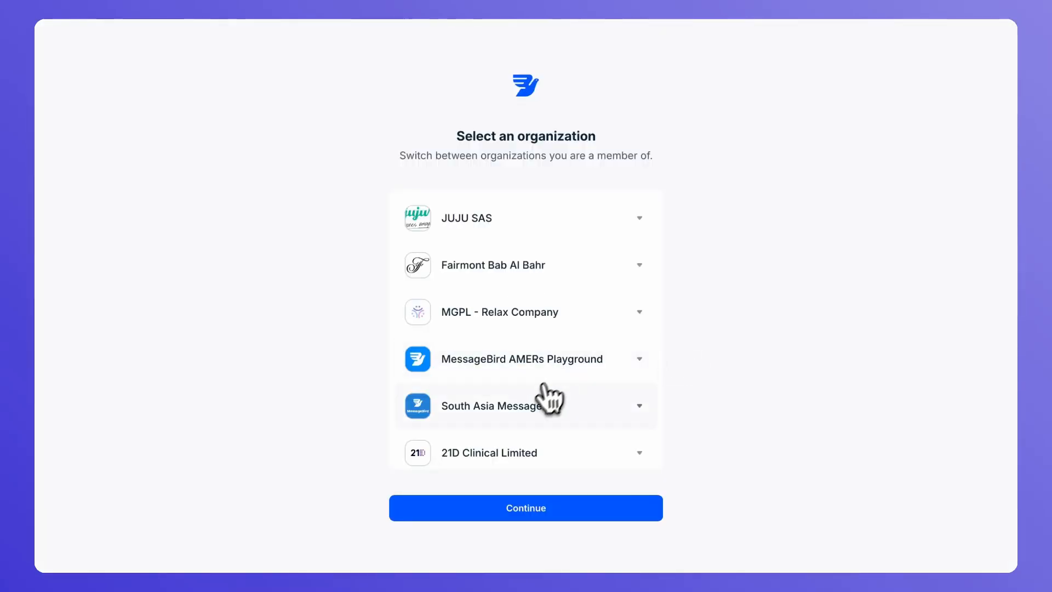
# Confirm the organization to create the connector and rename it 'orangestorage'
pyautogui.click(525, 508)
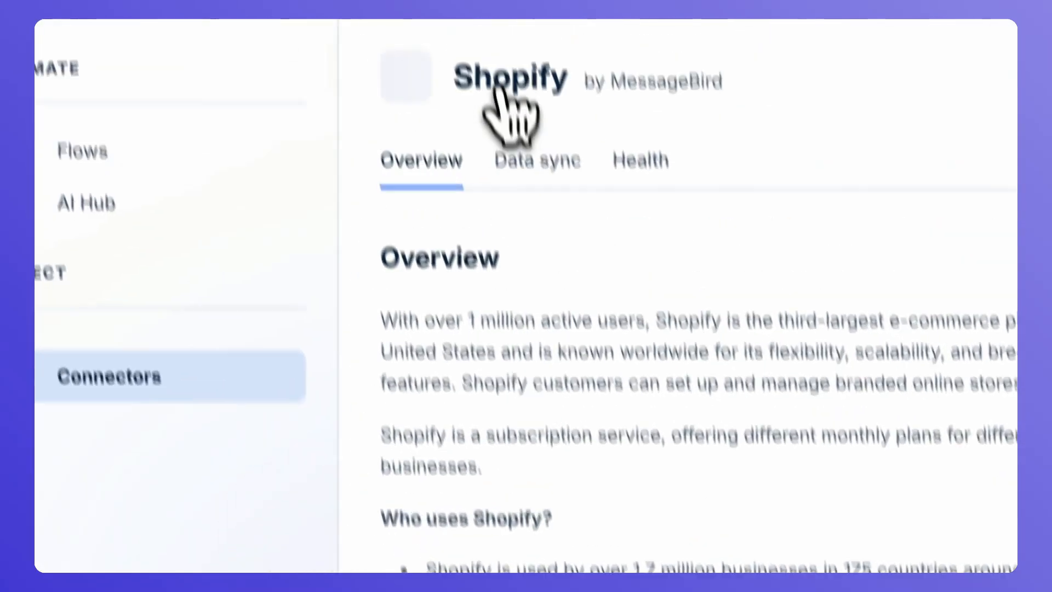
pyautogui.doubleClick(500, 80)
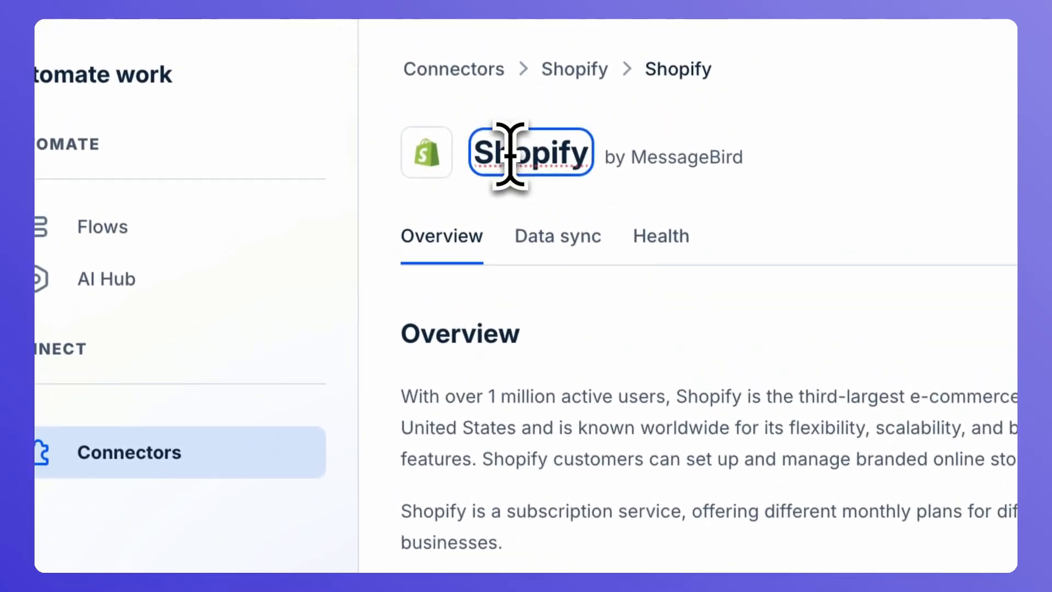
pyautogui.write('orangestorage')
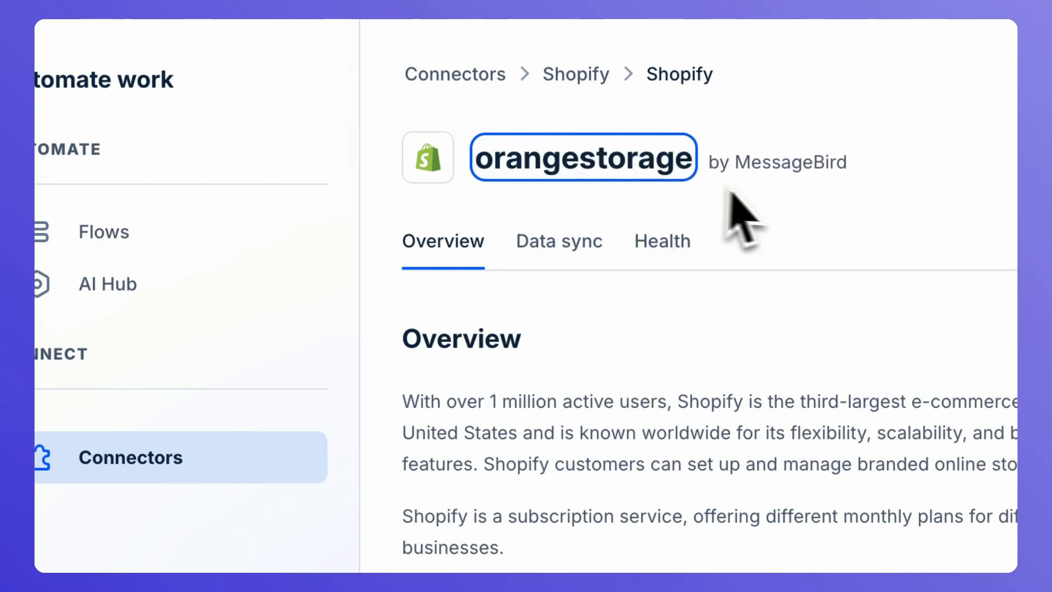
pyautogui.click(762, 199)
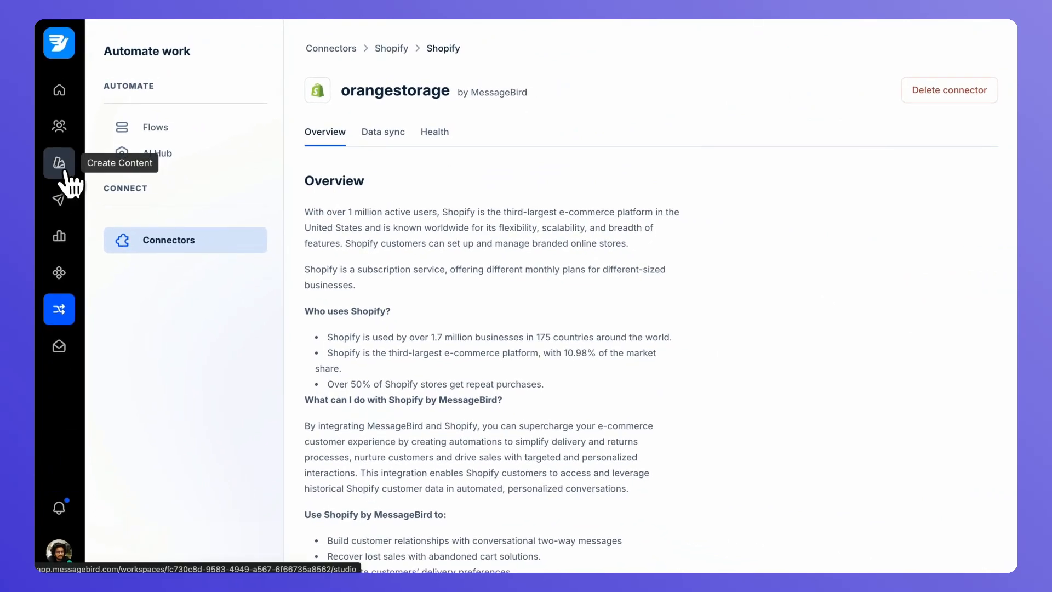
# Search message projects for 'Demo' and open the Demo | Abandoned Cart Journey template
pyautogui.click(63, 171)
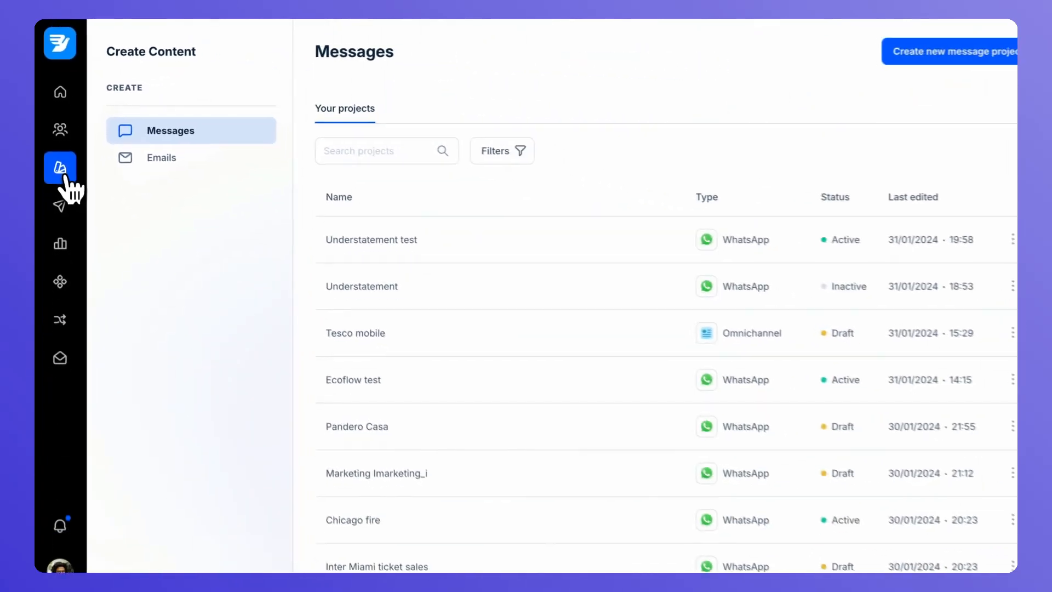
pyautogui.click(326, 148)
pyautogui.write('Dm')
pyautogui.press('BackSpace')
pyautogui.write('em')
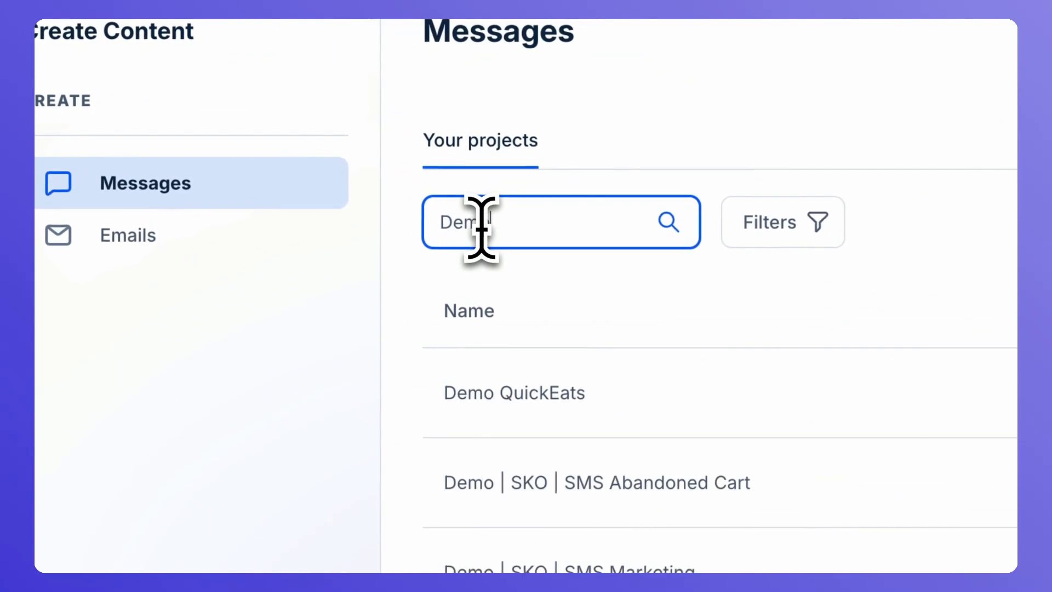
pyautogui.write('o')
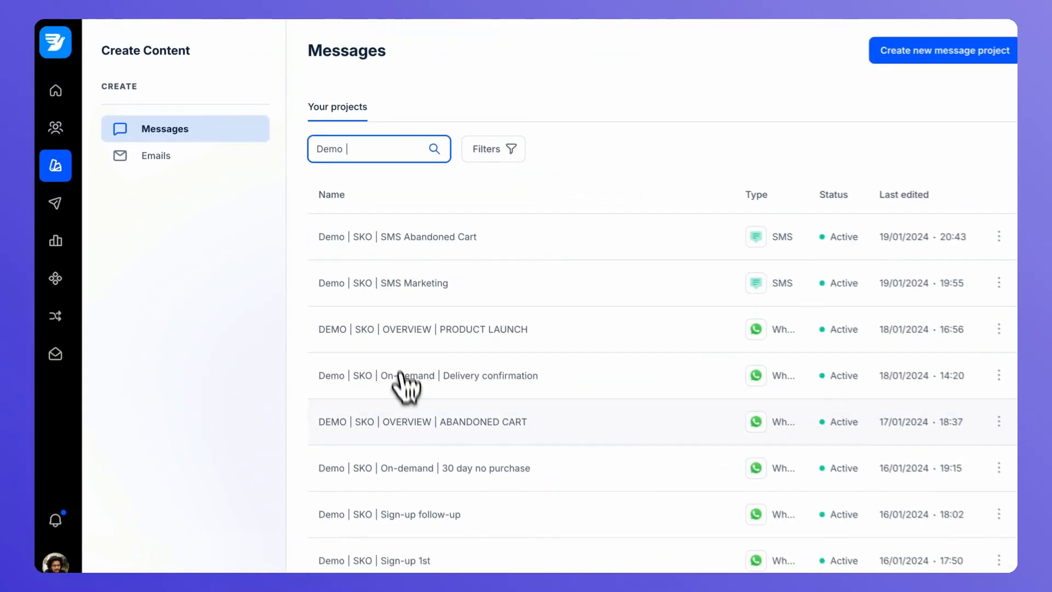
pyautogui.scroll(-3, 405, 391)
pyautogui.scroll(-5, 404, 397)
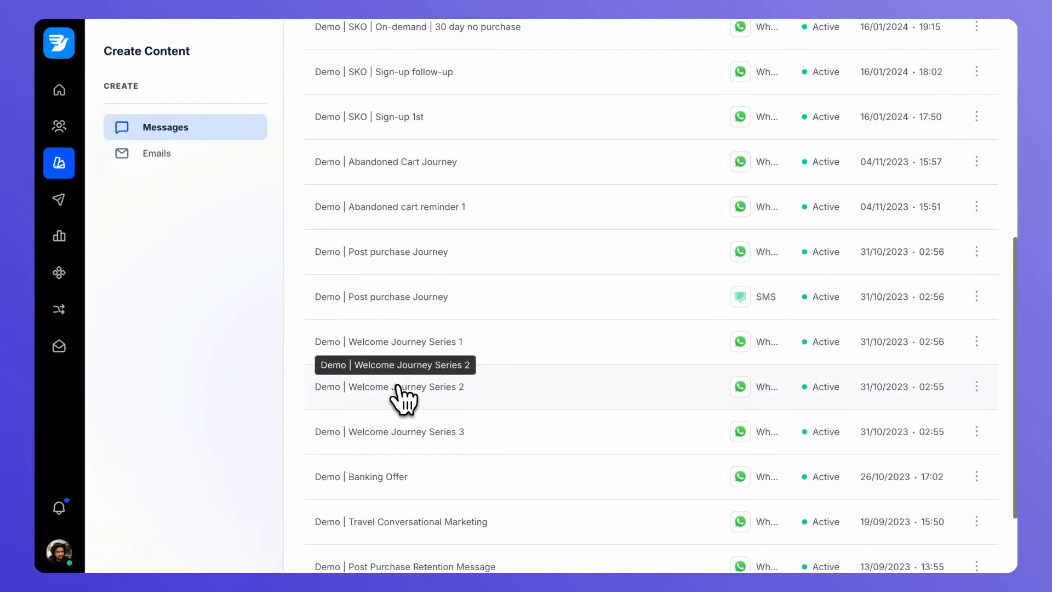
pyautogui.click(420, 181)
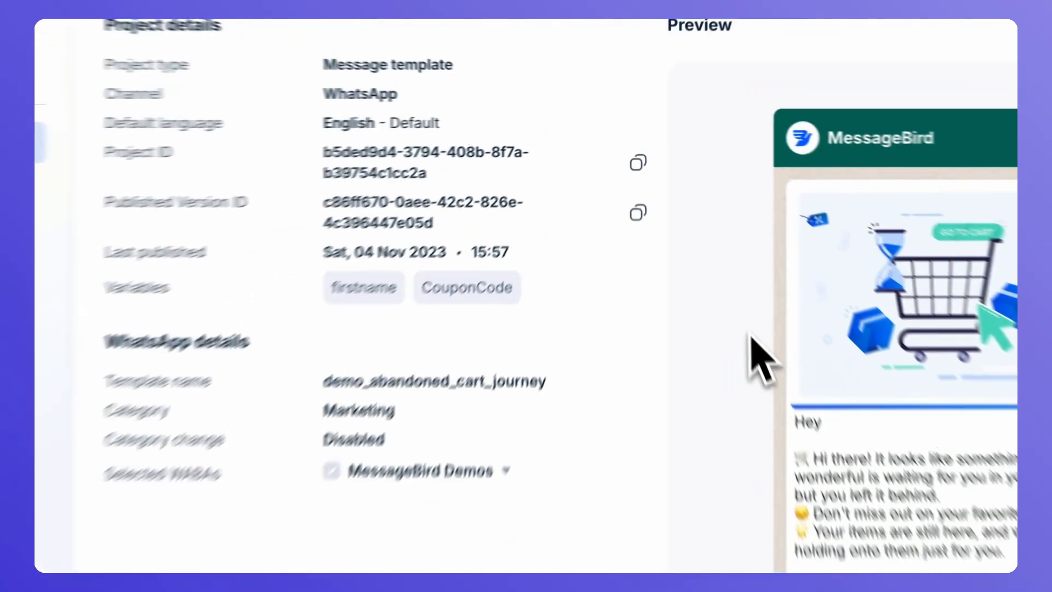
# Search email projects for 'Demo | aba' and open Demo | Cart Abandonment Journey
pyautogui.click(308, 243)
pyautogui.click(641, 229)
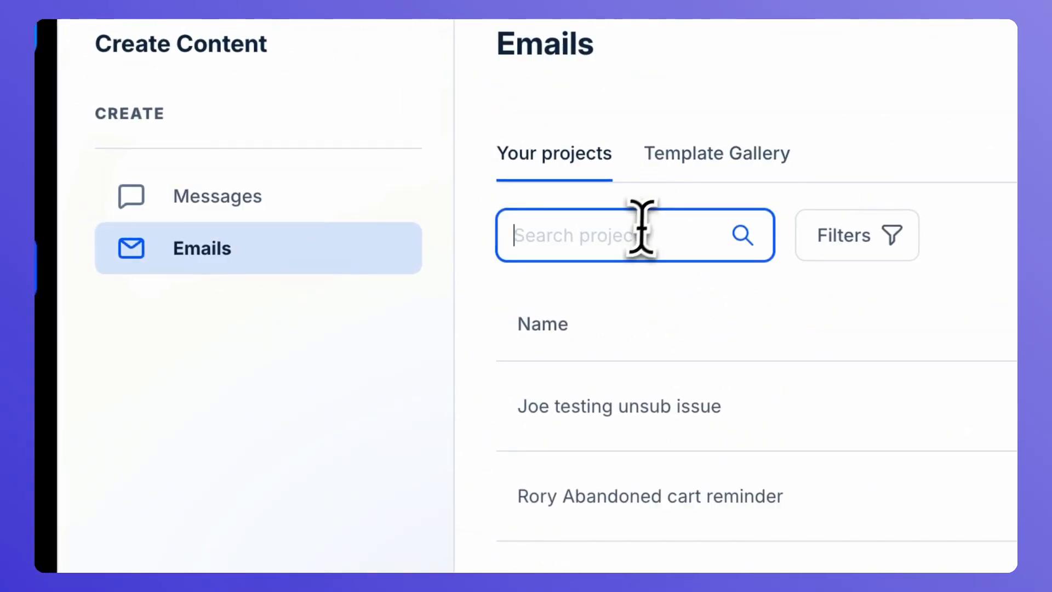
pyautogui.write('Demo | aba')
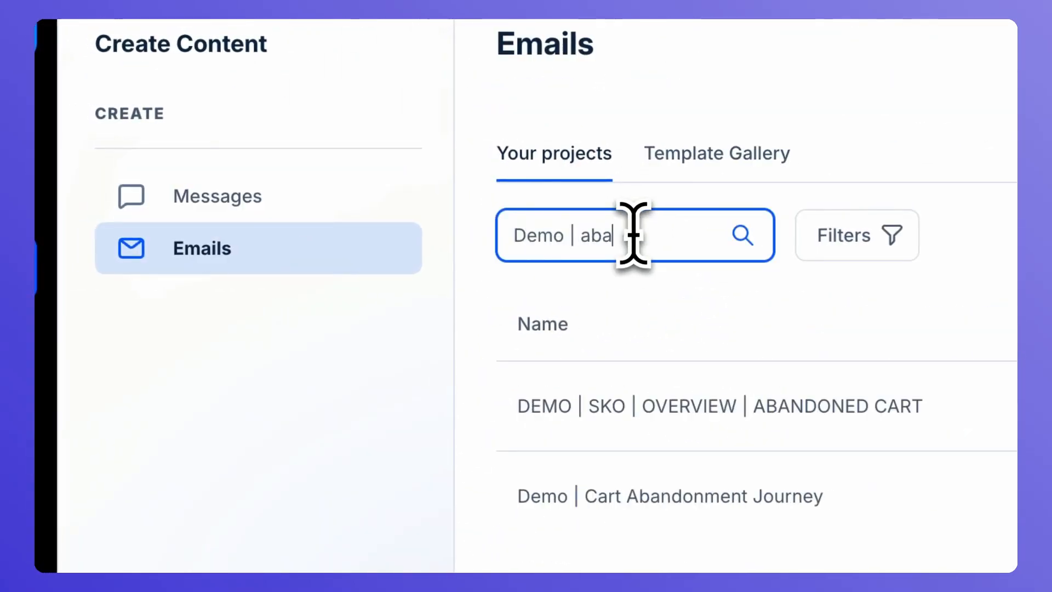
pyautogui.click(634, 496)
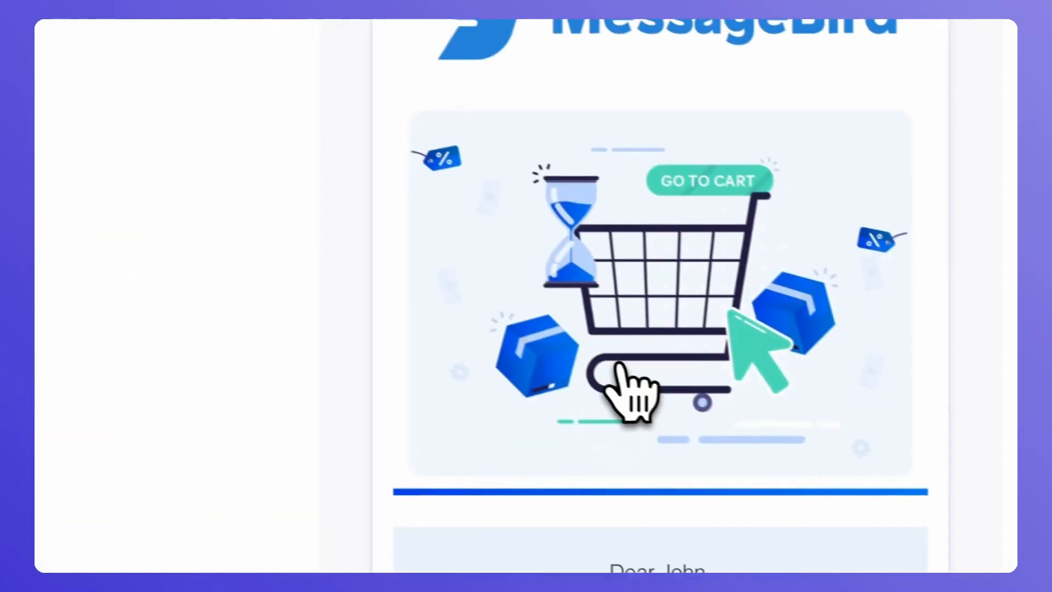
pyautogui.scroll(3, 801, 370)
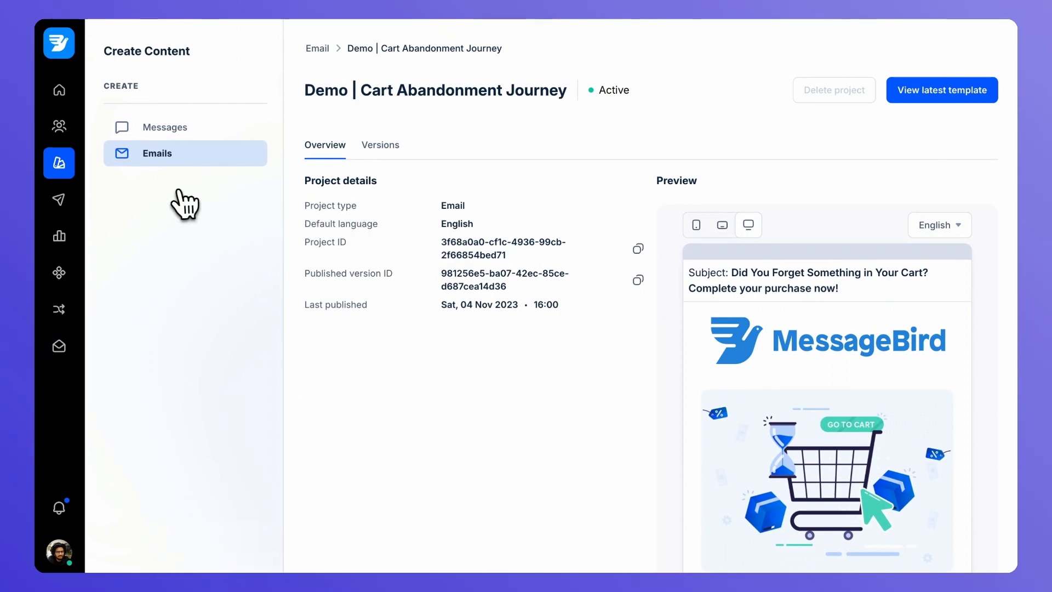
# Inspect the Abandoned cart recovery - Email template's Shopify Connector requirement, then return to the gallery
pyautogui.click(60, 202)
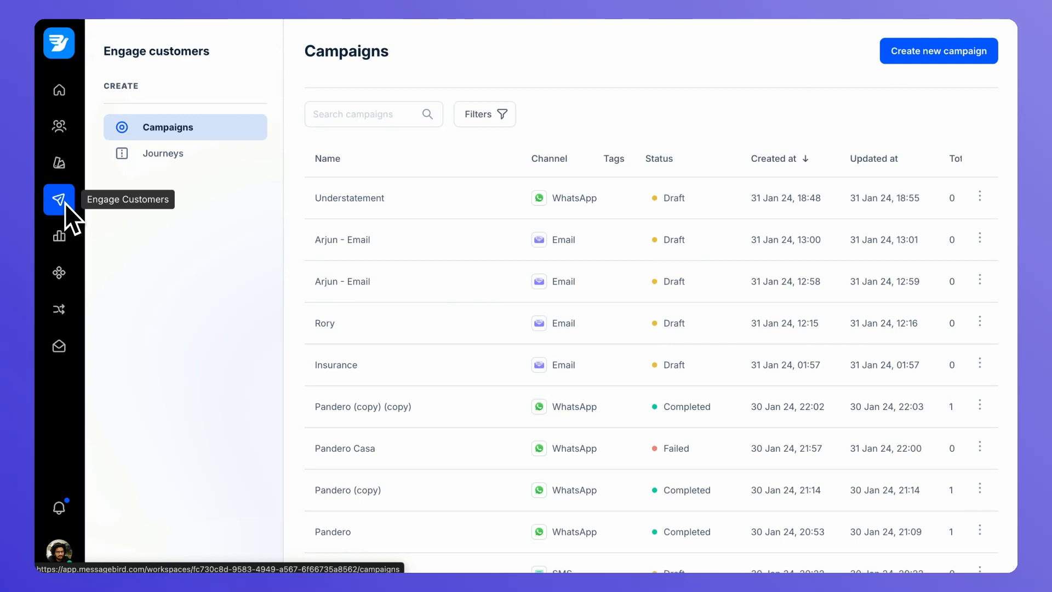
pyautogui.click(168, 153)
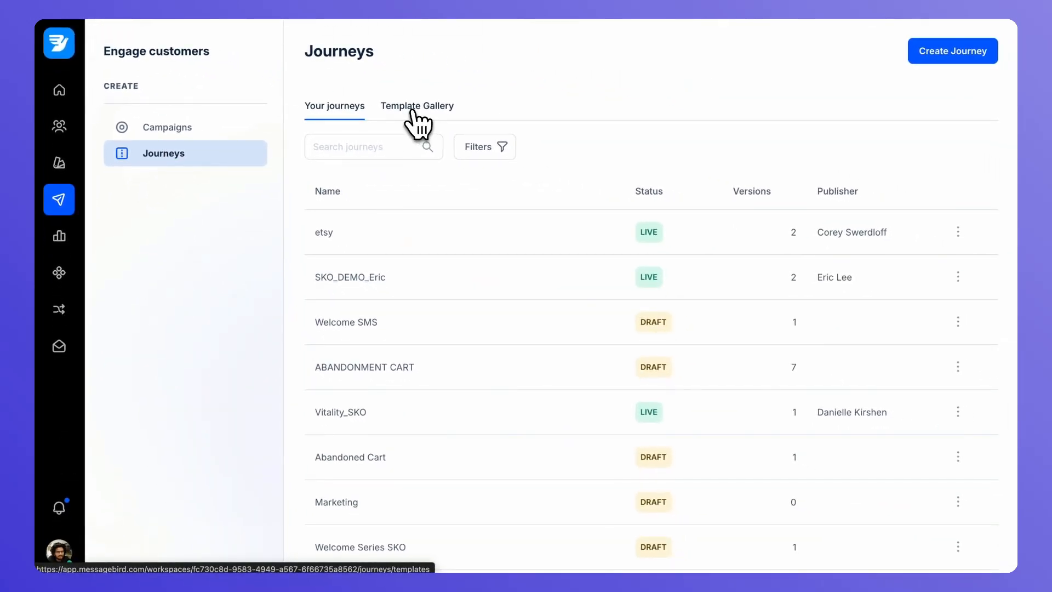
pyautogui.click(414, 107)
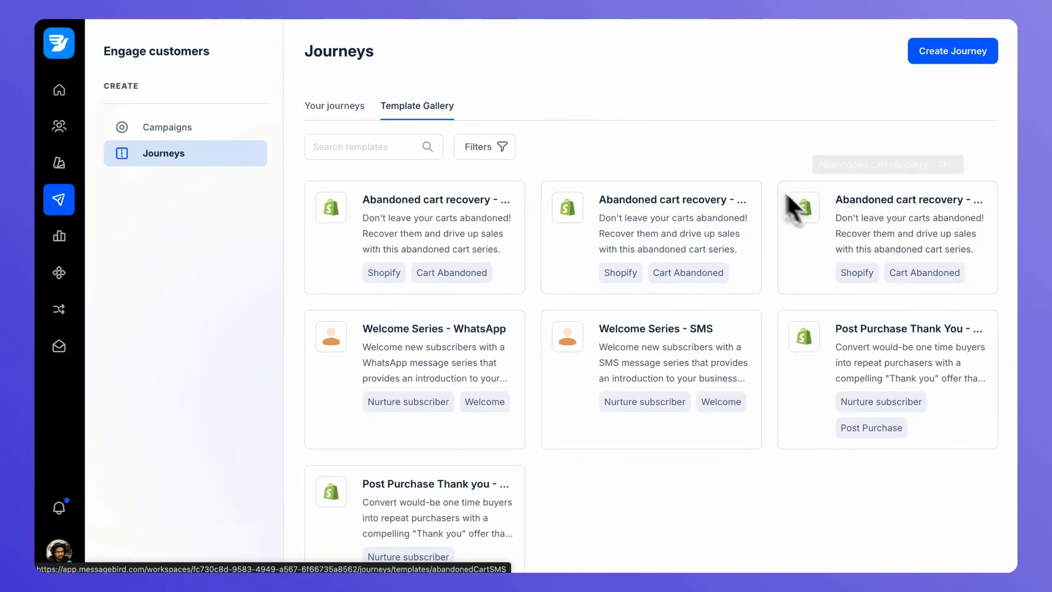
pyautogui.click(468, 216)
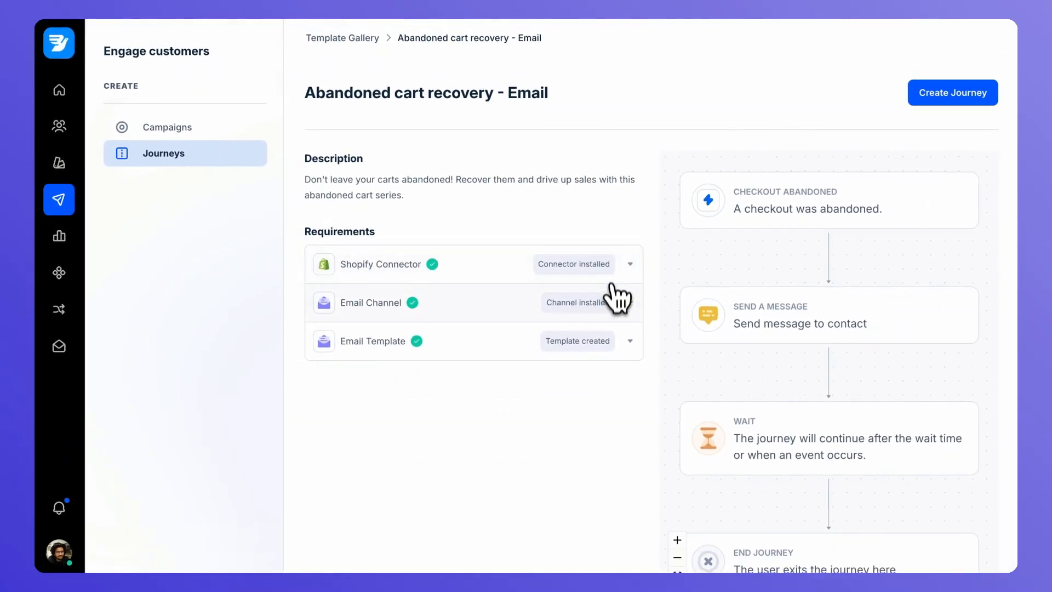
pyautogui.click(631, 263)
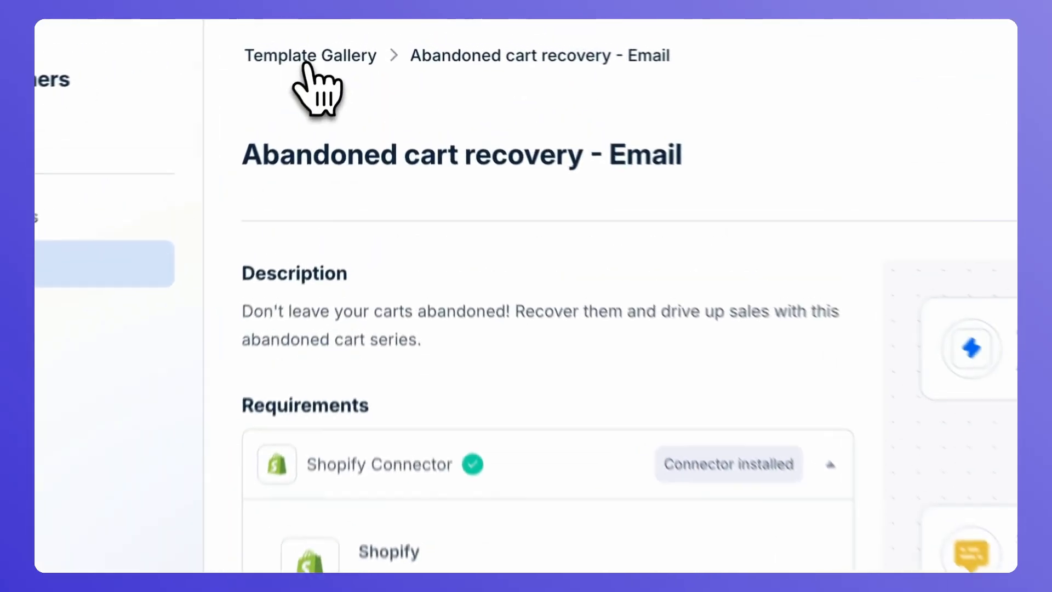
pyautogui.click(340, 40)
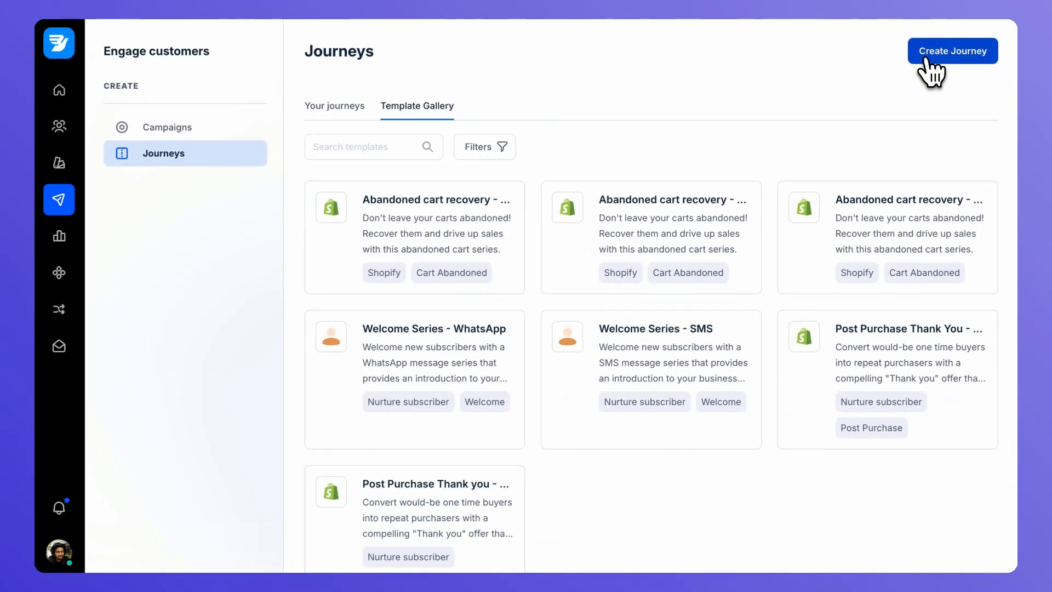
# Create a blank journey titled 'Recover abandoned cart' from the Create Journey dialog
pyautogui.click(927, 60)
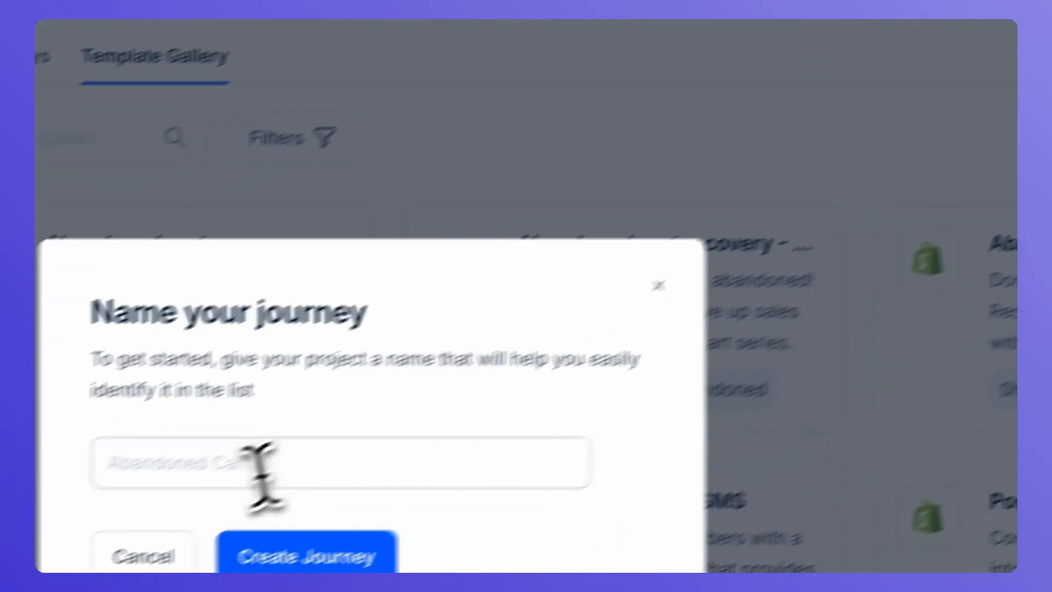
pyautogui.click(459, 312)
pyautogui.write('Recover')
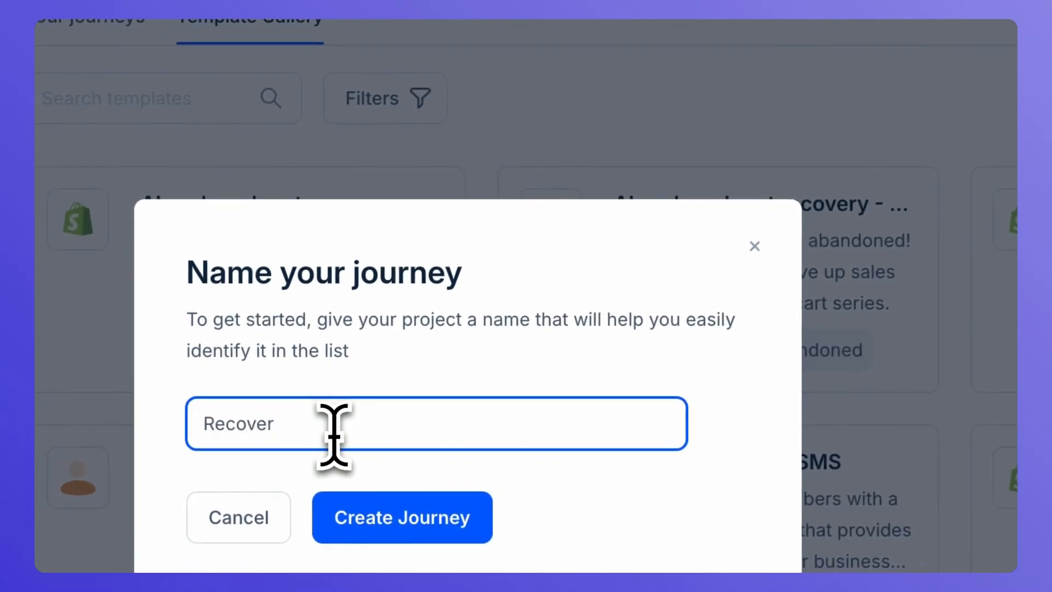
pyautogui.write(' aband')
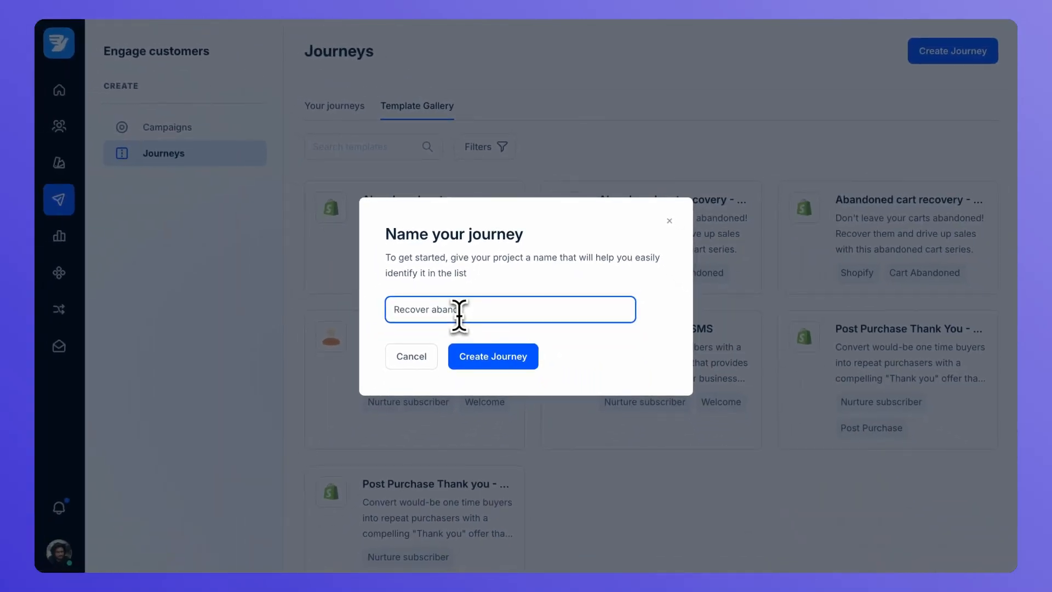
pyautogui.write('oned cart')
pyautogui.click(466, 359)
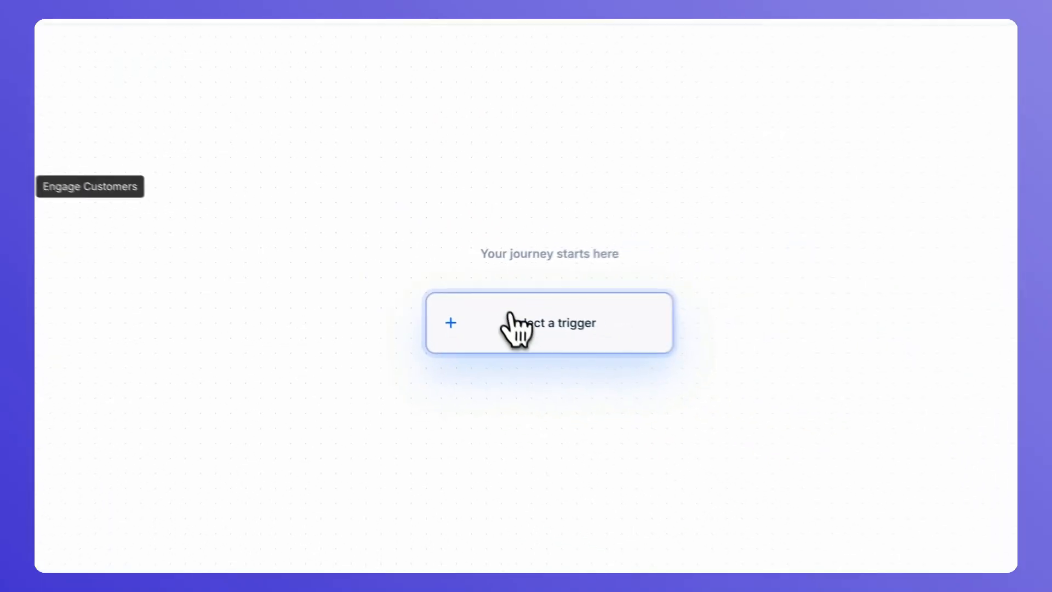
# Pick the E-commerce Checkout card as the journey's trigger
pyautogui.click(620, 359)
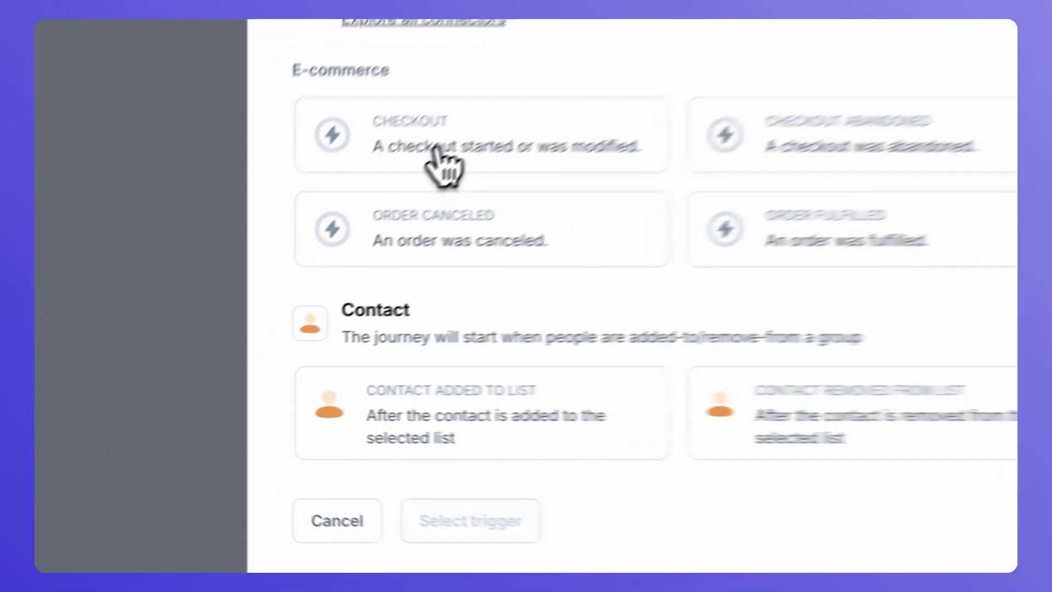
pyautogui.click(277, 257)
pyautogui.click(353, 452)
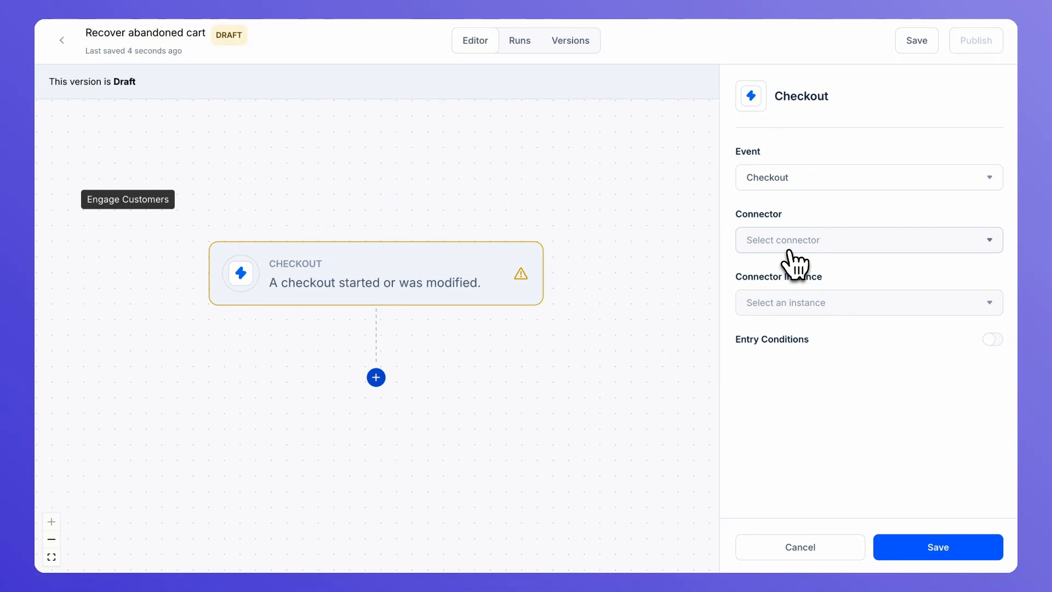
# Set the trigger's connector to Shopify with the orangestorage store instance
pyautogui.click(788, 249)
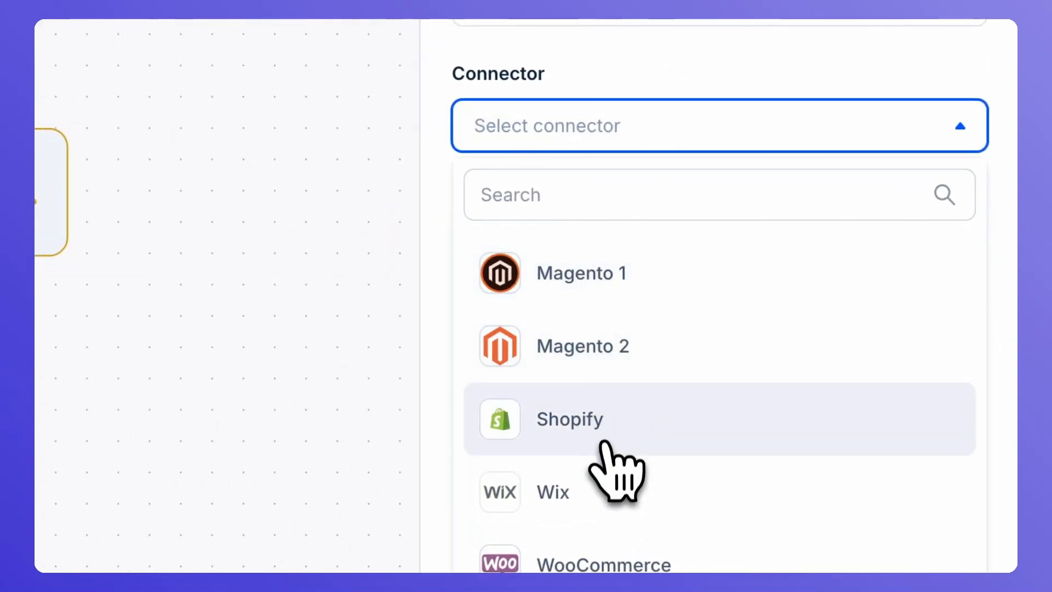
pyautogui.click(604, 444)
pyautogui.click(559, 247)
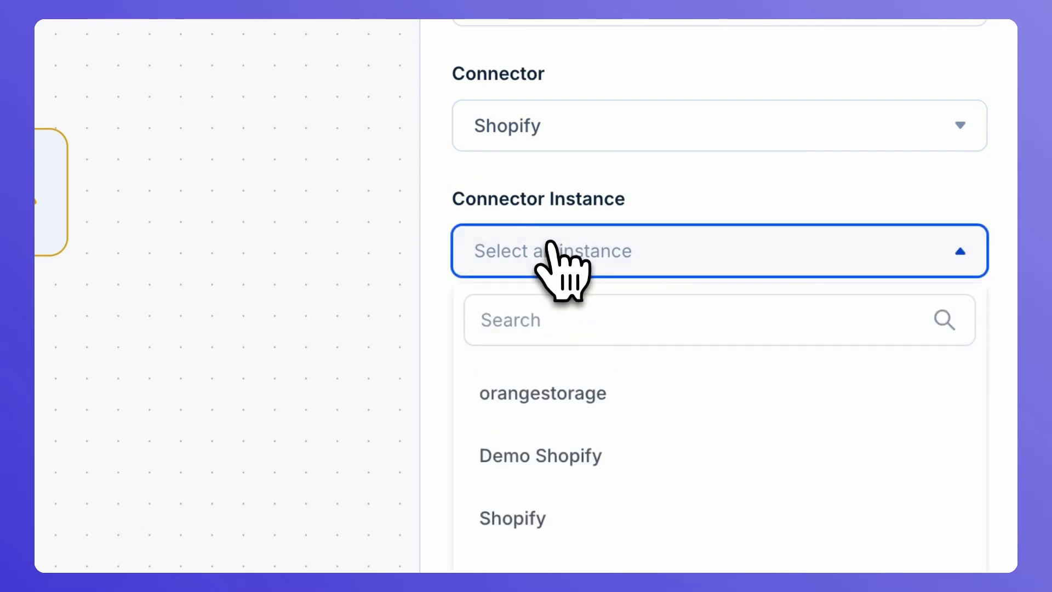
pyautogui.click(556, 390)
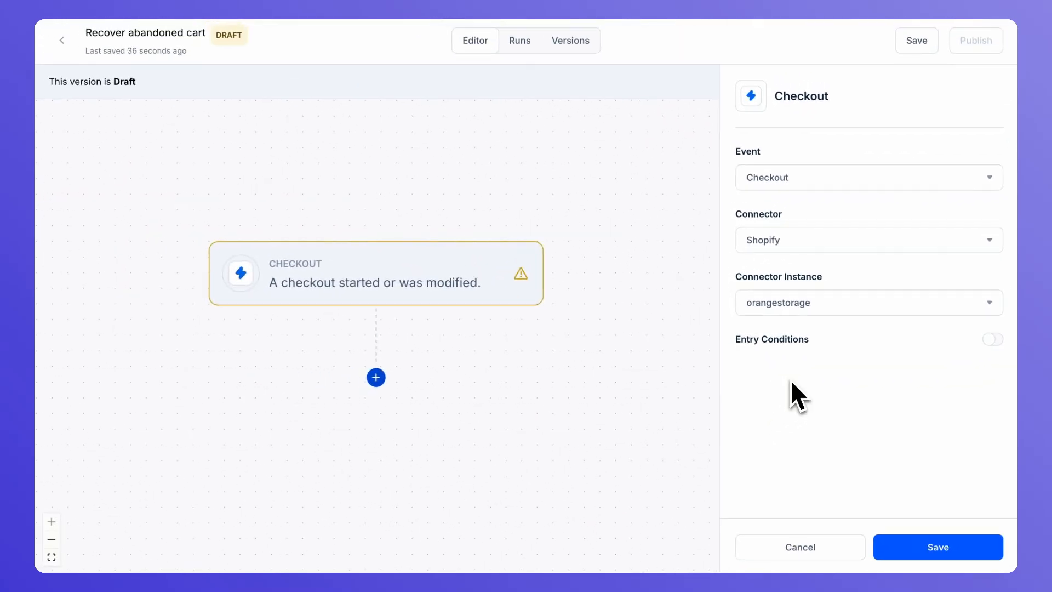
# Enable entry conditions with an Email Subscription contact-property condition
pyautogui.click(993, 339)
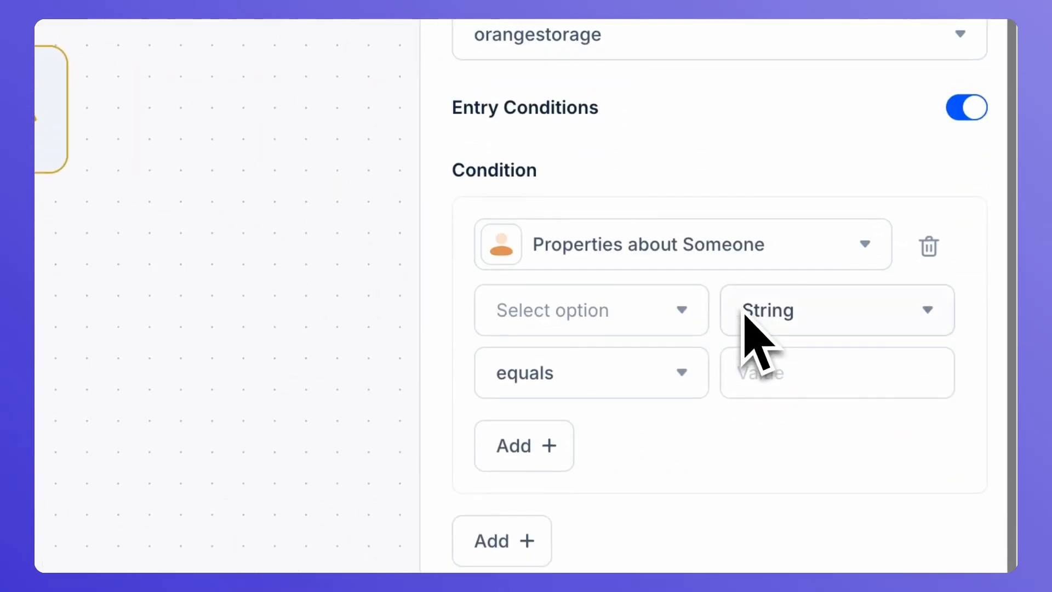
pyautogui.click(653, 310)
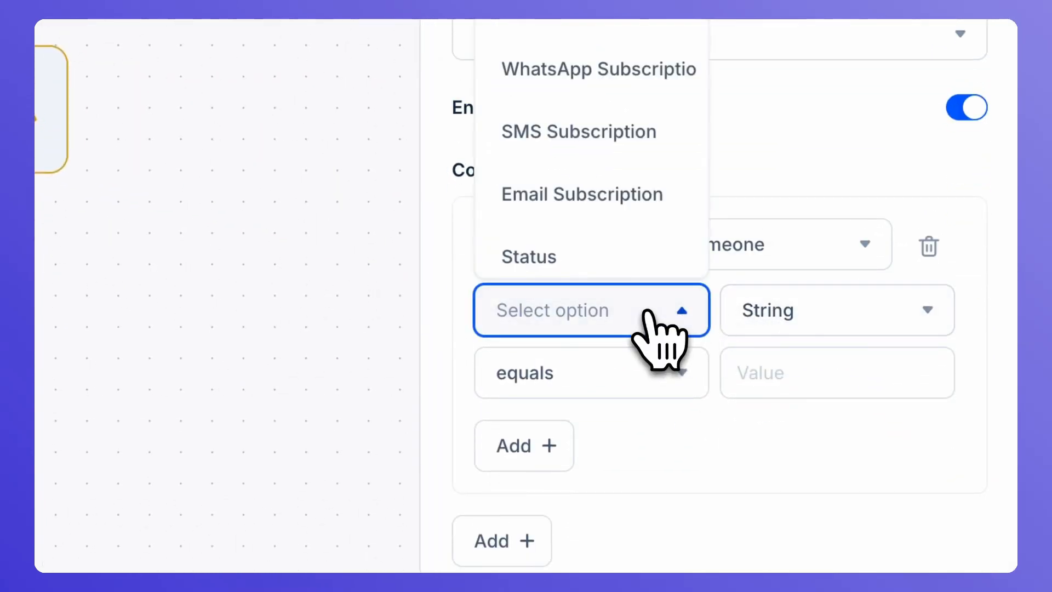
pyautogui.click(574, 197)
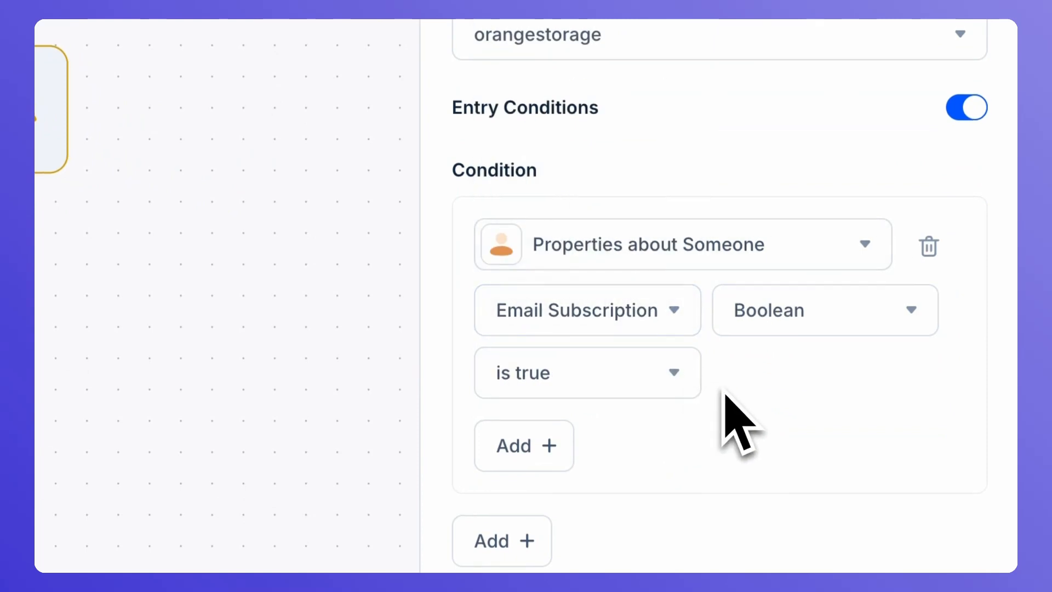
pyautogui.scroll(-1, 559, 472)
# Add a second entry condition on the ecommerce event's Total Price
pyautogui.click(529, 410)
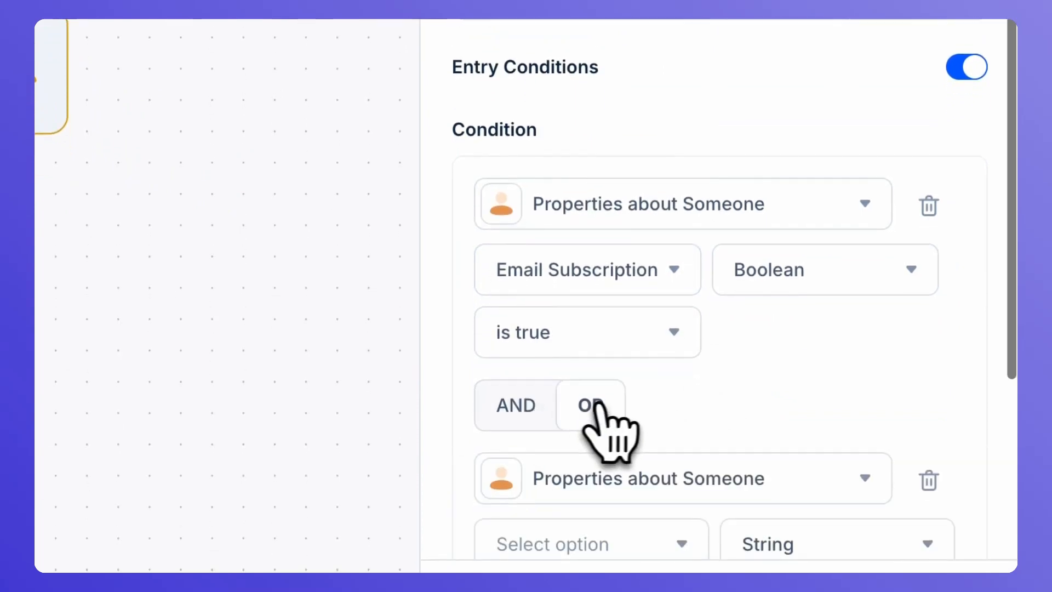
pyautogui.scroll(-4, 594, 408)
pyautogui.click(635, 263)
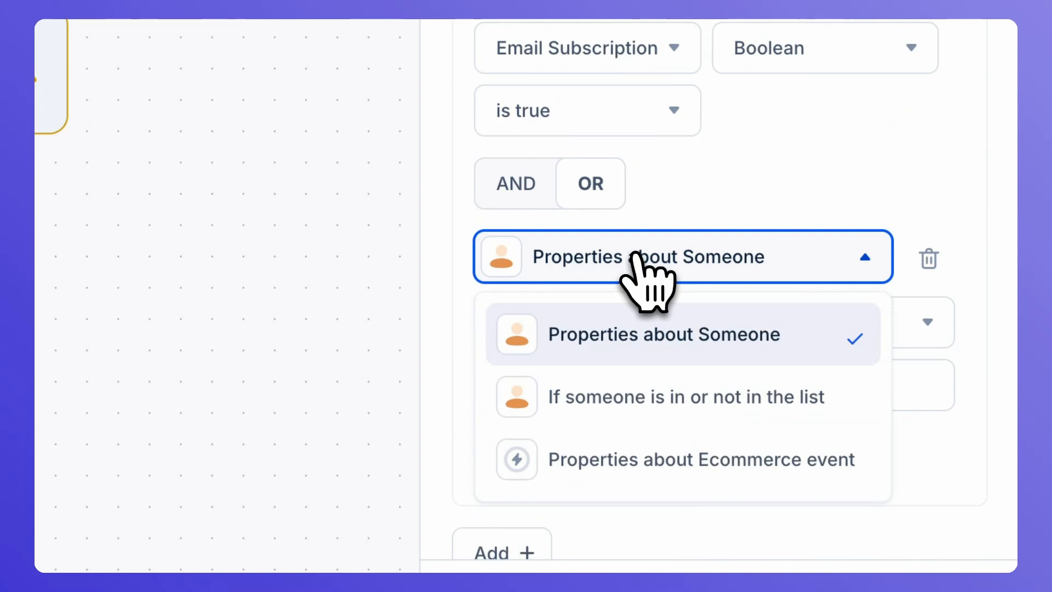
pyautogui.click(647, 441)
pyautogui.click(602, 329)
pyautogui.scroll(-2, 558, 137)
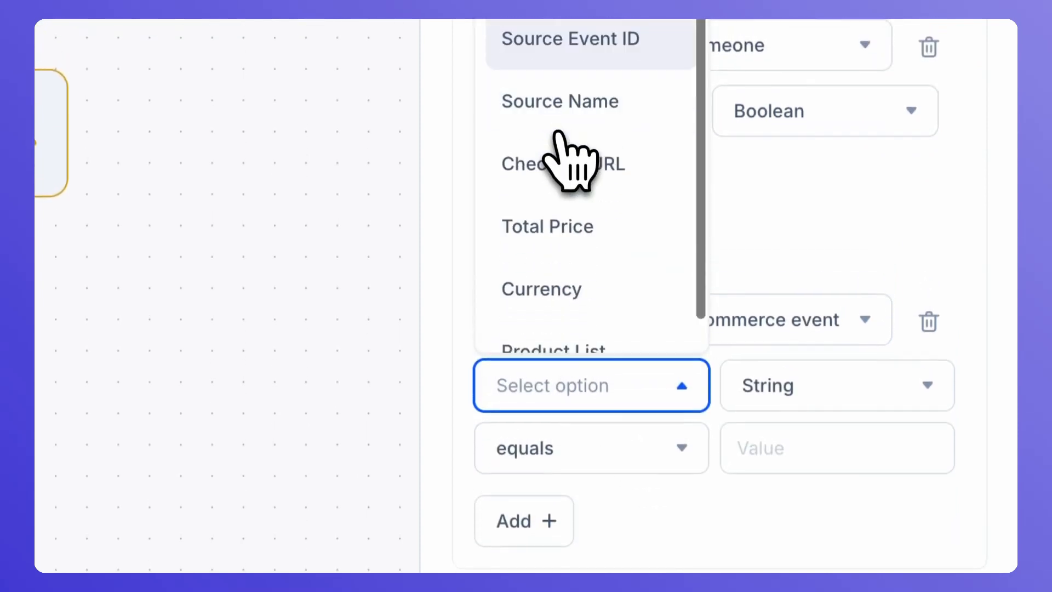
pyautogui.click(556, 190)
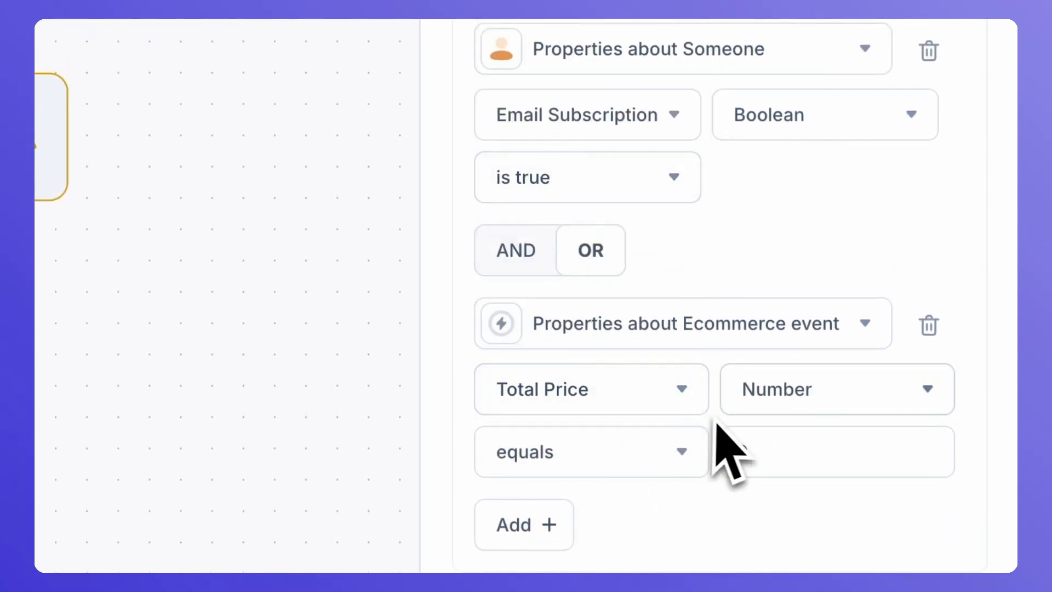
pyautogui.click(749, 441)
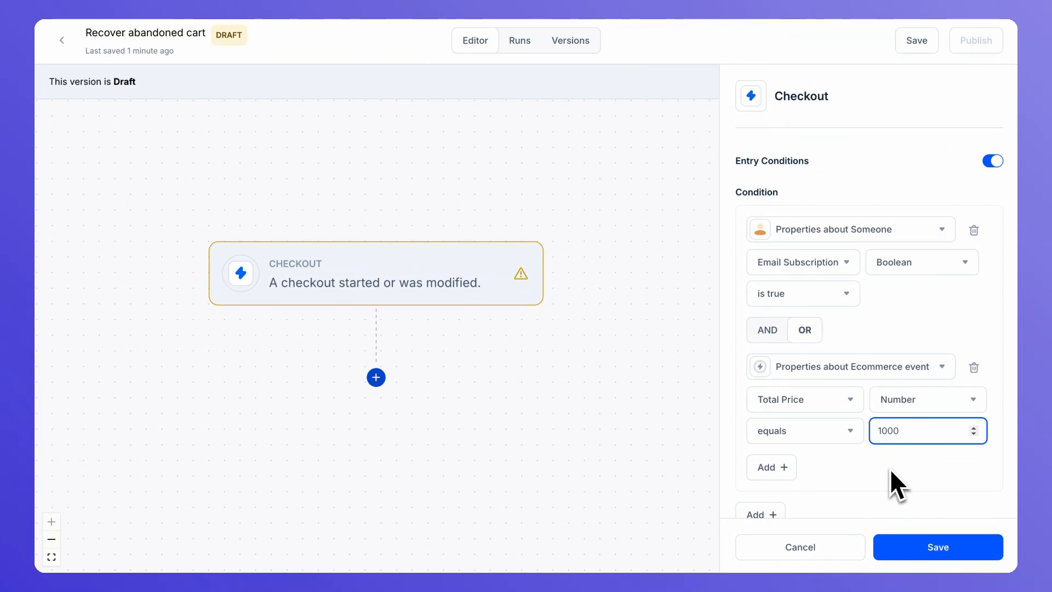
pyautogui.scroll(2, 890, 469)
# Turn off the trigger's entry conditions, save, and place a Wait step after it
pyautogui.click(993, 278)
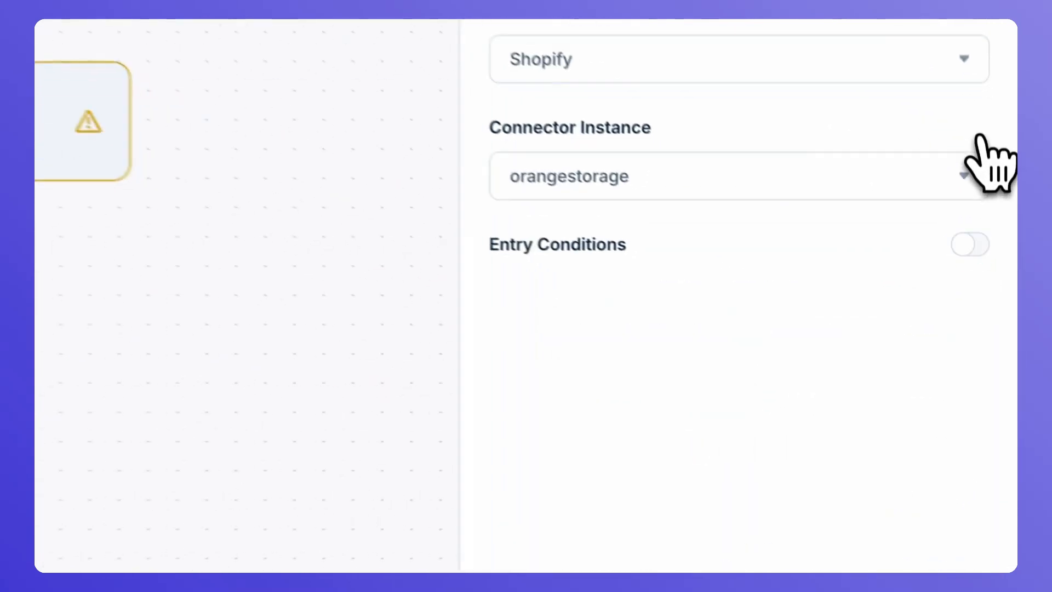
pyautogui.click(811, 540)
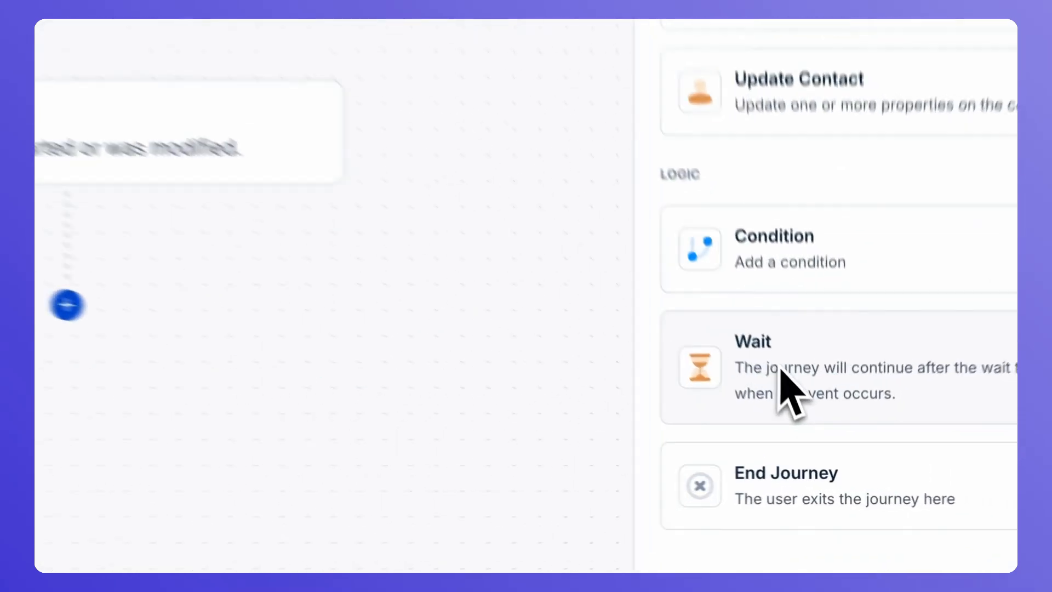
pyautogui.moveTo(781, 368); pyautogui.dragTo(285, 379)
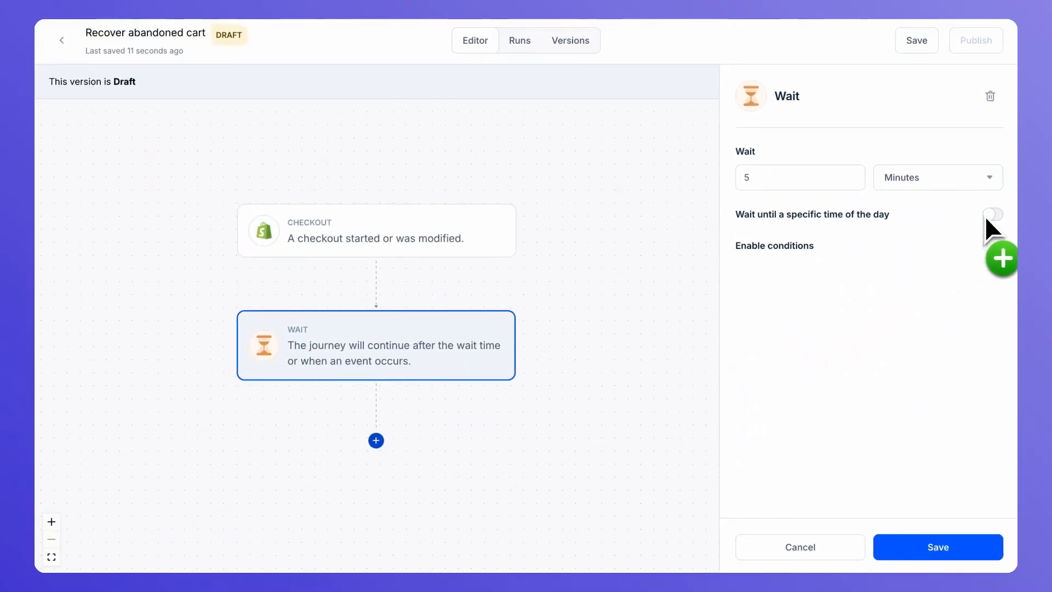
# Make the Wait step branch on Checkout Completed after 1 minute and save it
pyautogui.click(994, 246)
pyautogui.click(895, 281)
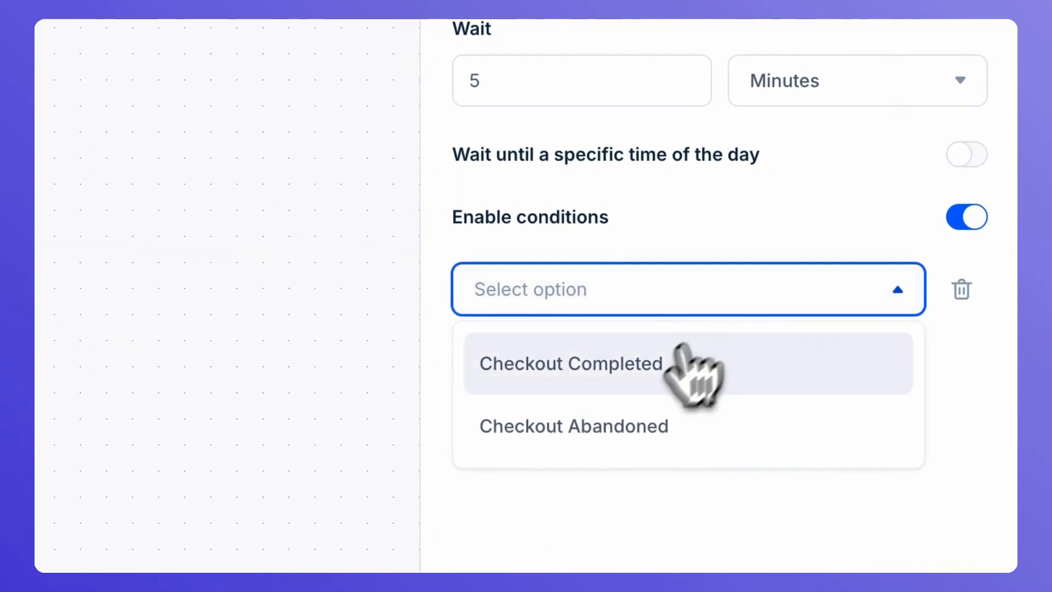
pyautogui.click(682, 345)
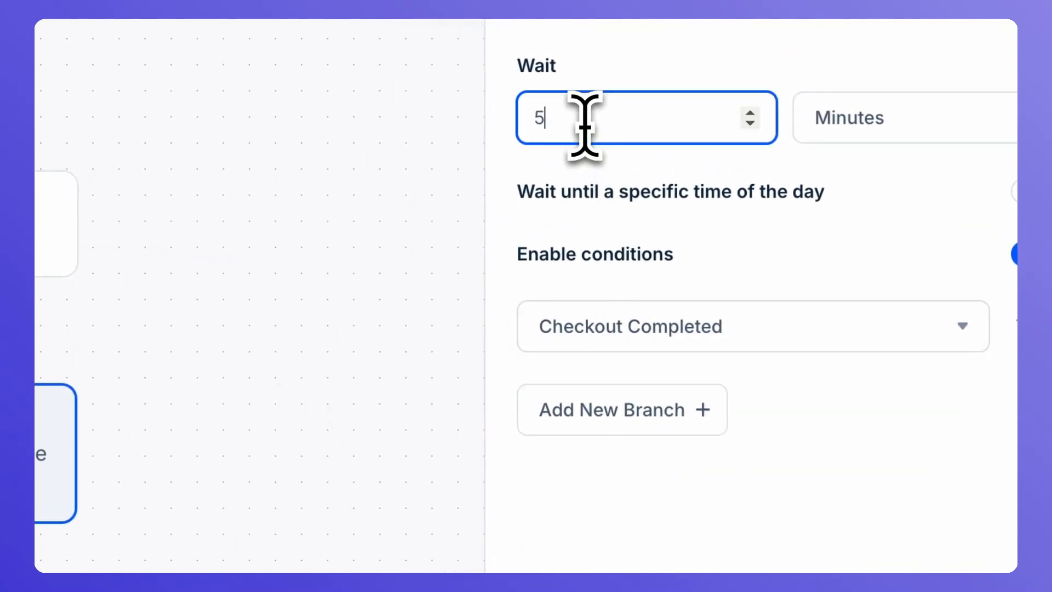
pyautogui.click(816, 555)
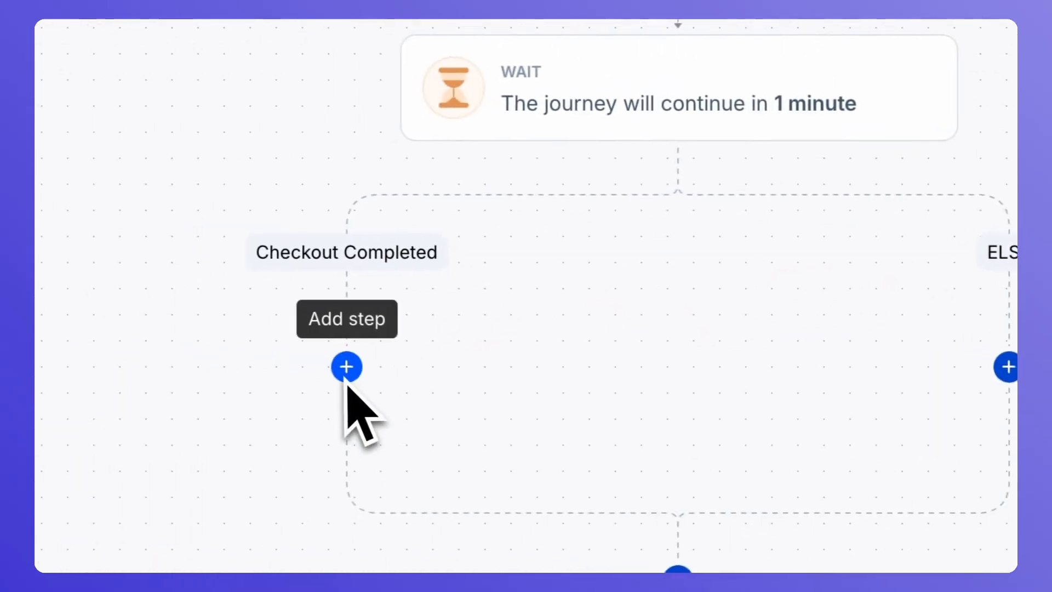
# Place an End Journey step on the Checkout Completed branch
pyautogui.moveTo(790, 417); pyautogui.dragTo(289, 334)
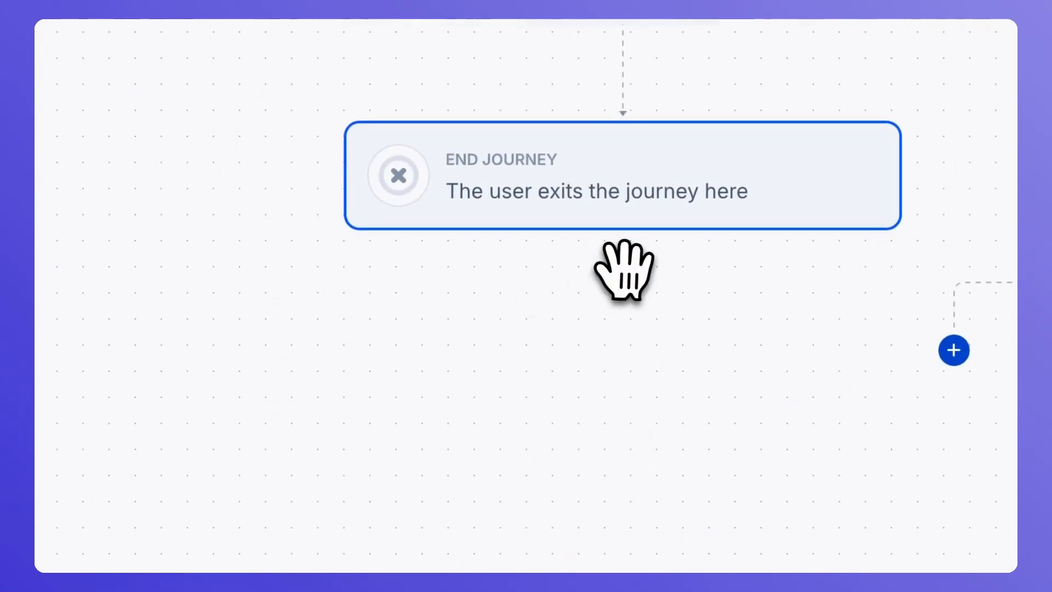
pyautogui.moveTo(623, 338); pyautogui.dragTo(545, 376)
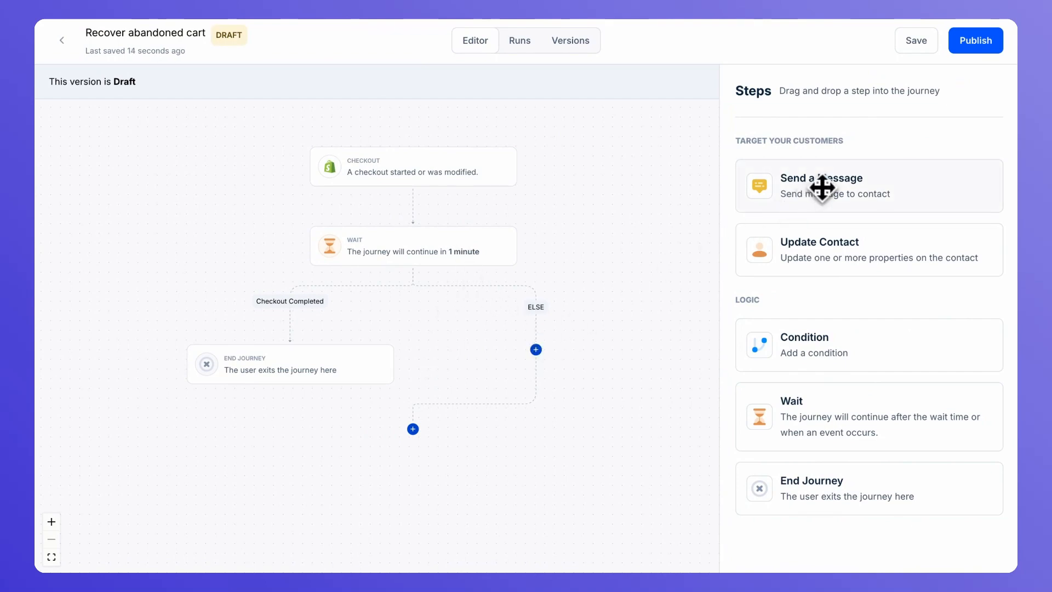
# Add a Send a Message step on the Else branch using the Conversational Marketing WhatsApp channel
pyautogui.moveTo(822, 189); pyautogui.dragTo(568, 389)
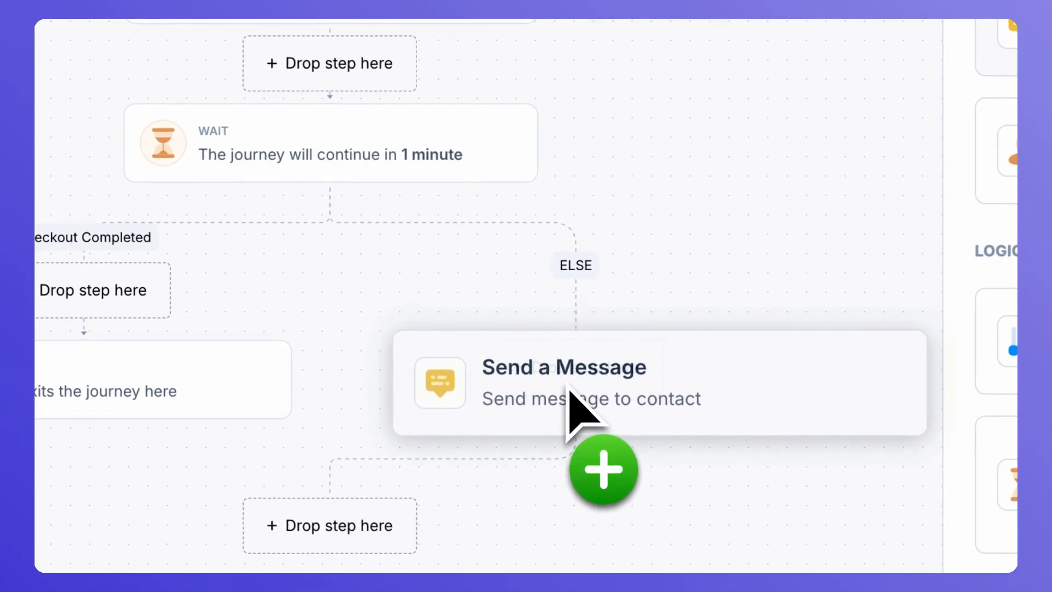
pyautogui.click(380, 343)
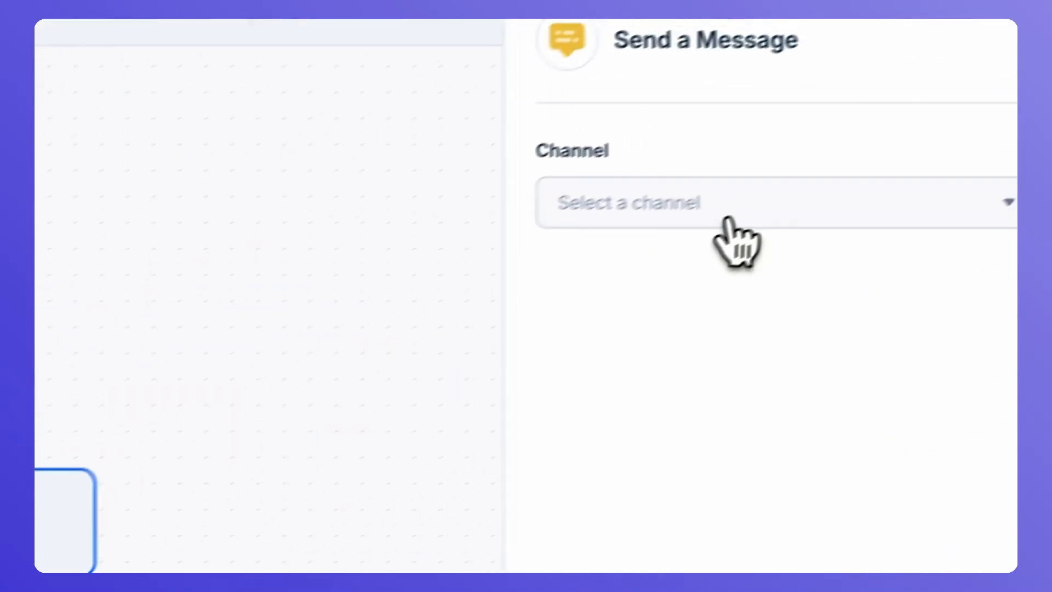
pyautogui.click(728, 220)
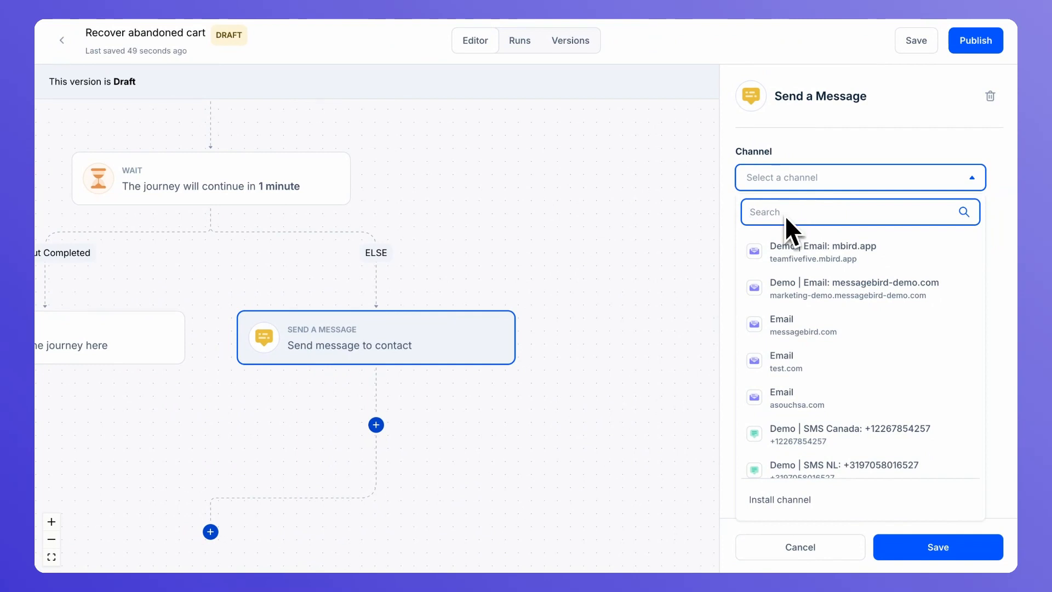
pyautogui.write('what')
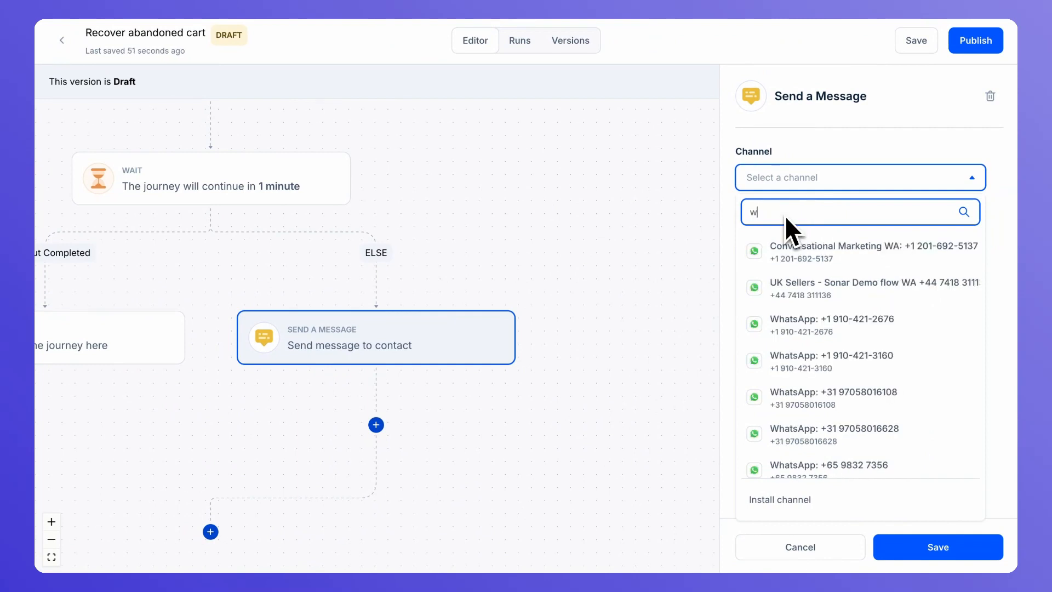
pyautogui.press('super+a')
pyautogui.write('con')
pyautogui.click(794, 255)
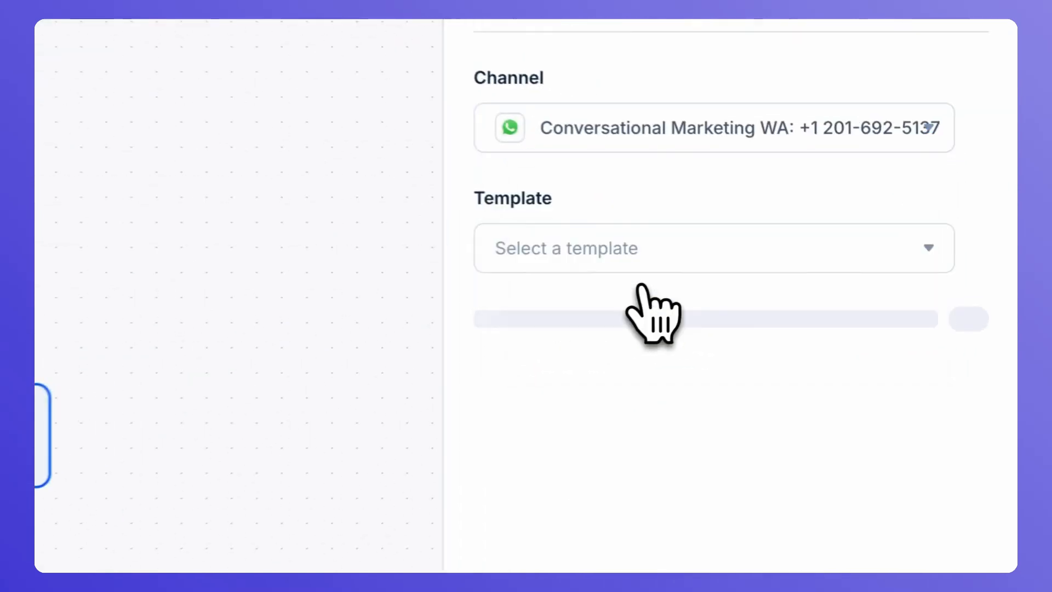
pyautogui.click(807, 250)
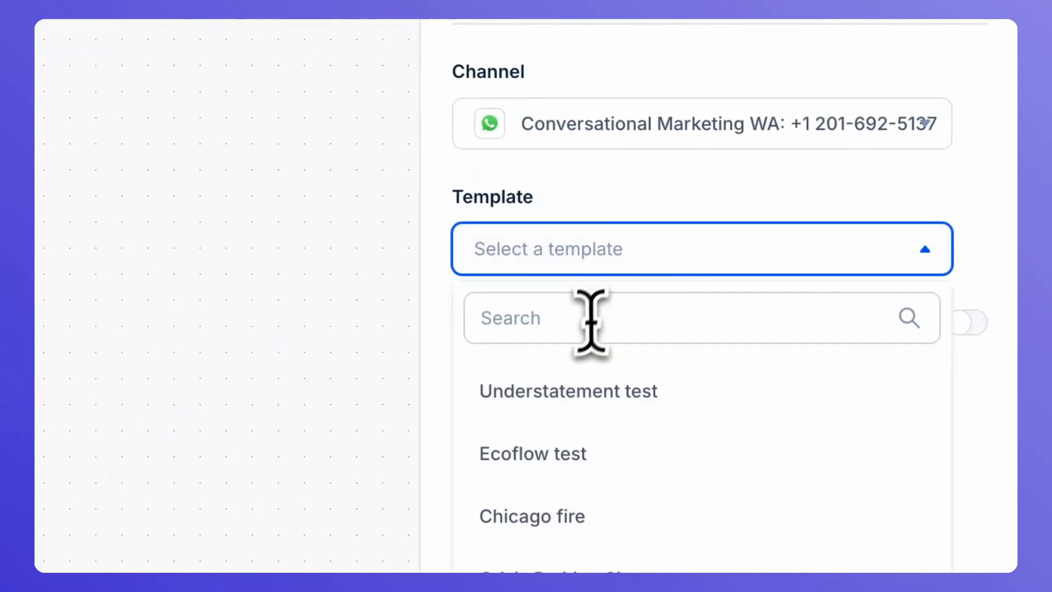
pyautogui.click(582, 335)
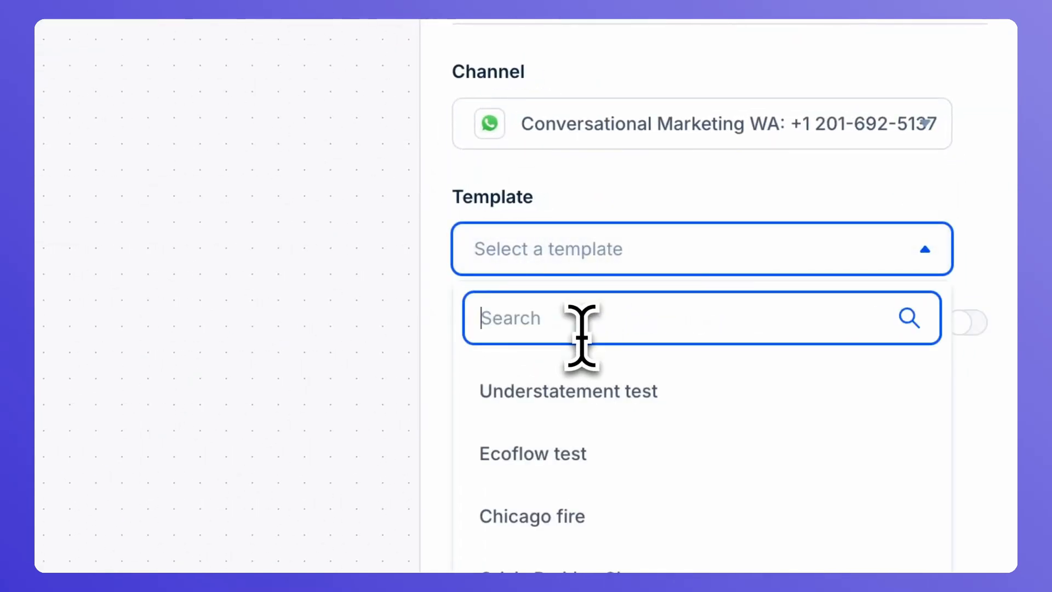
# Choose the Demo | Abandoned Cart Journey WhatsApp template
pyautogui.write('abandone')
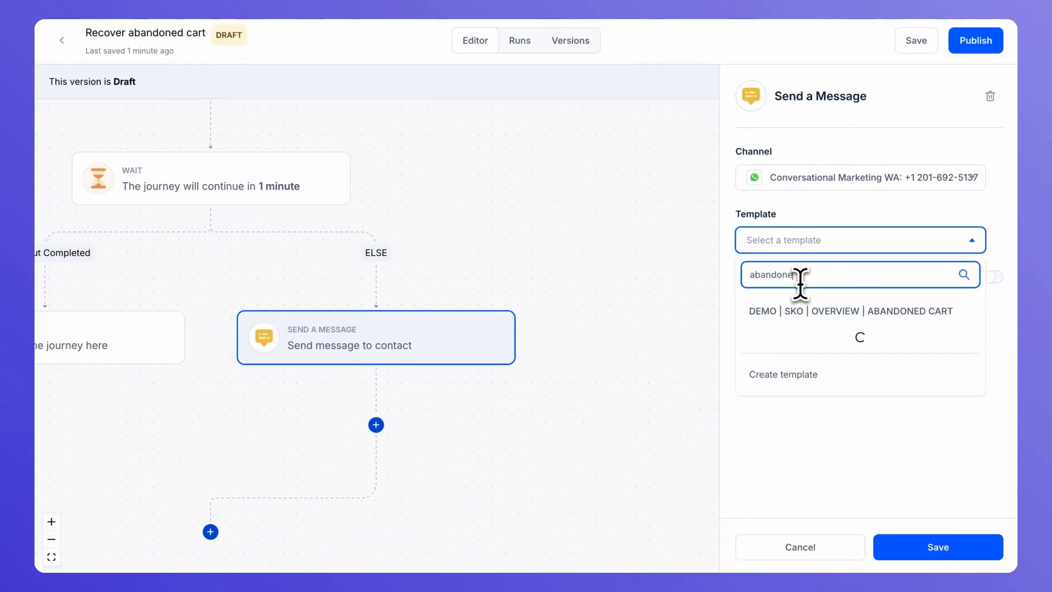
pyautogui.write('d')
pyautogui.click(756, 341)
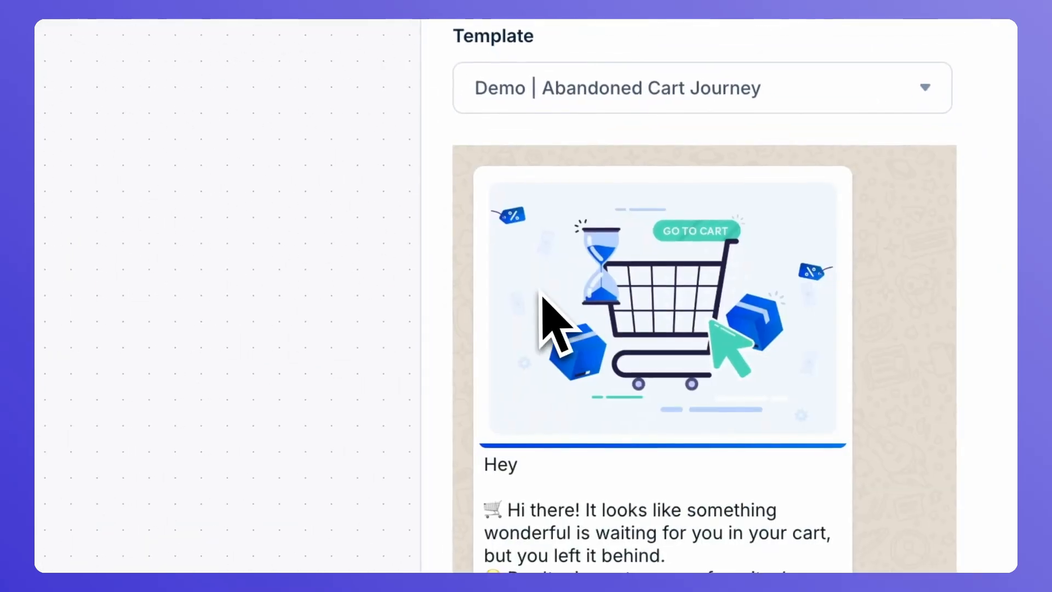
pyautogui.scroll(-5, 542, 293)
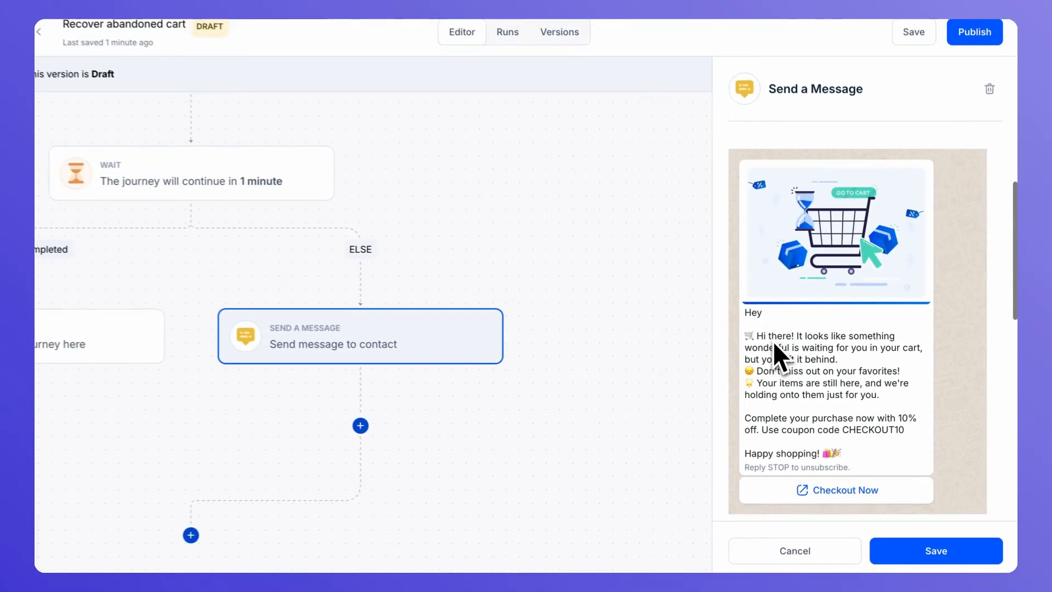
pyautogui.scroll(-1, 778, 354)
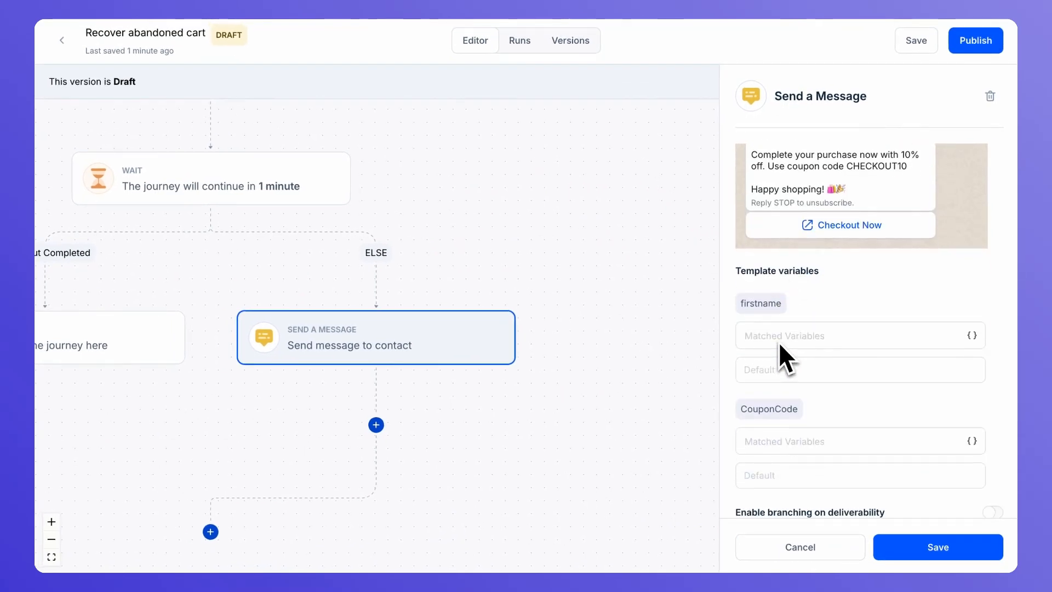
pyautogui.scroll(3, 778, 342)
pyautogui.scroll(-2, 778, 342)
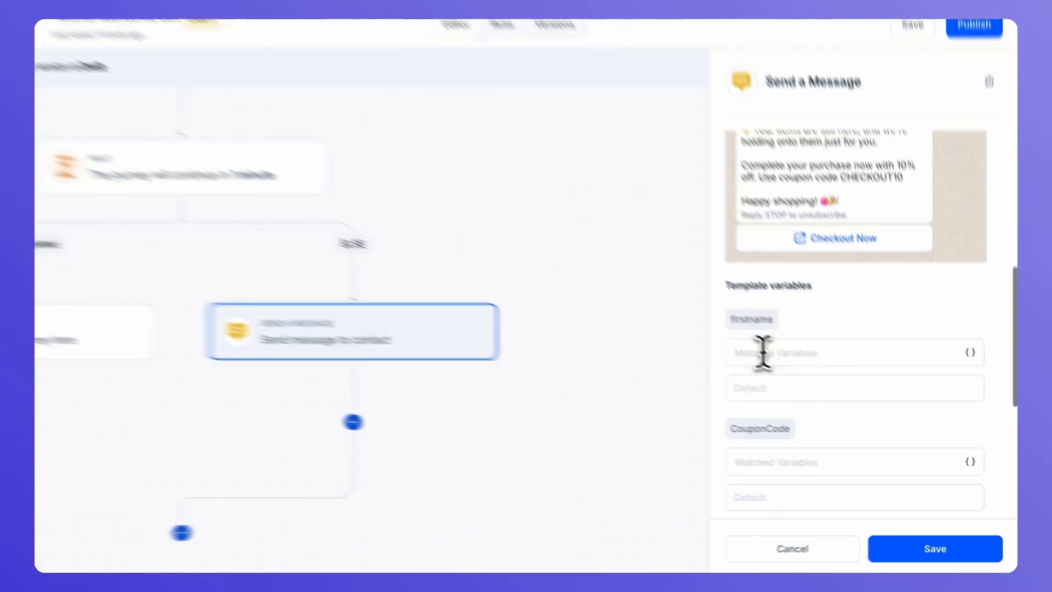
# Map firstname to contact.attributes.firstName with default 'there'
pyautogui.click(763, 353)
pyautogui.click(762, 395)
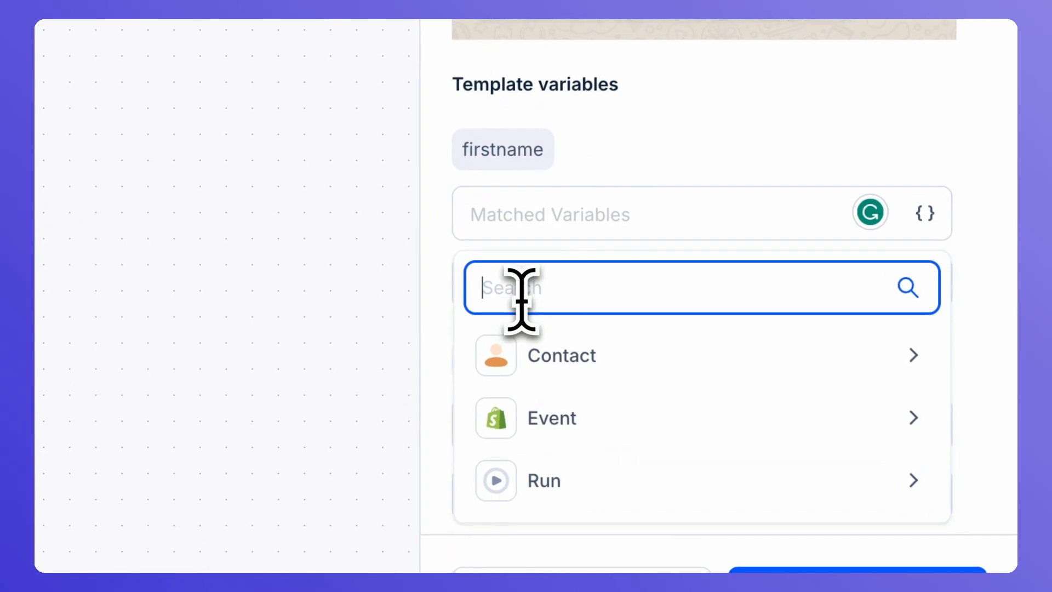
pyautogui.write('first')
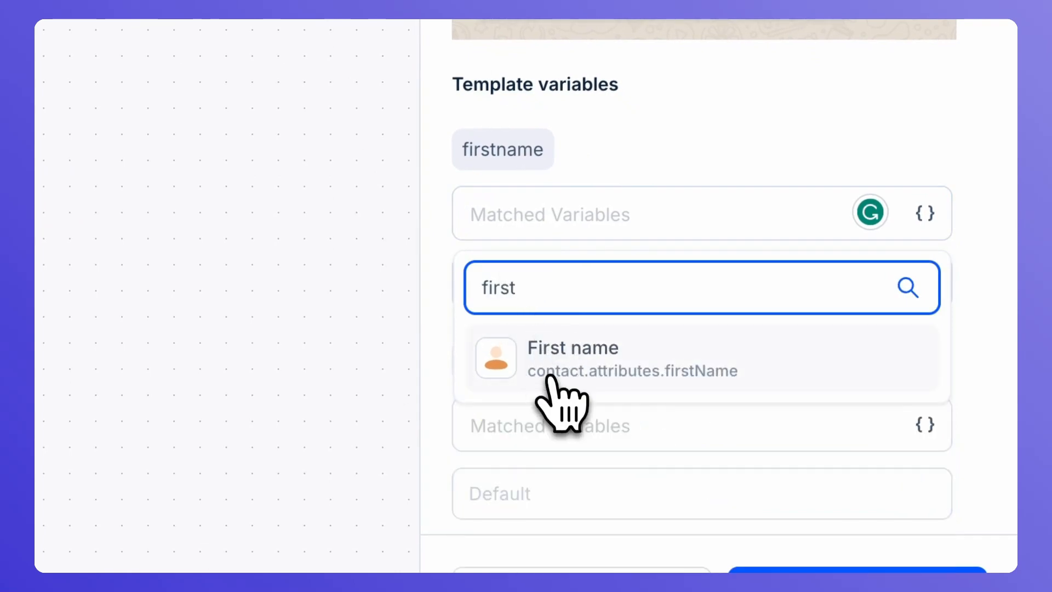
pyautogui.click(550, 377)
pyautogui.click(540, 281)
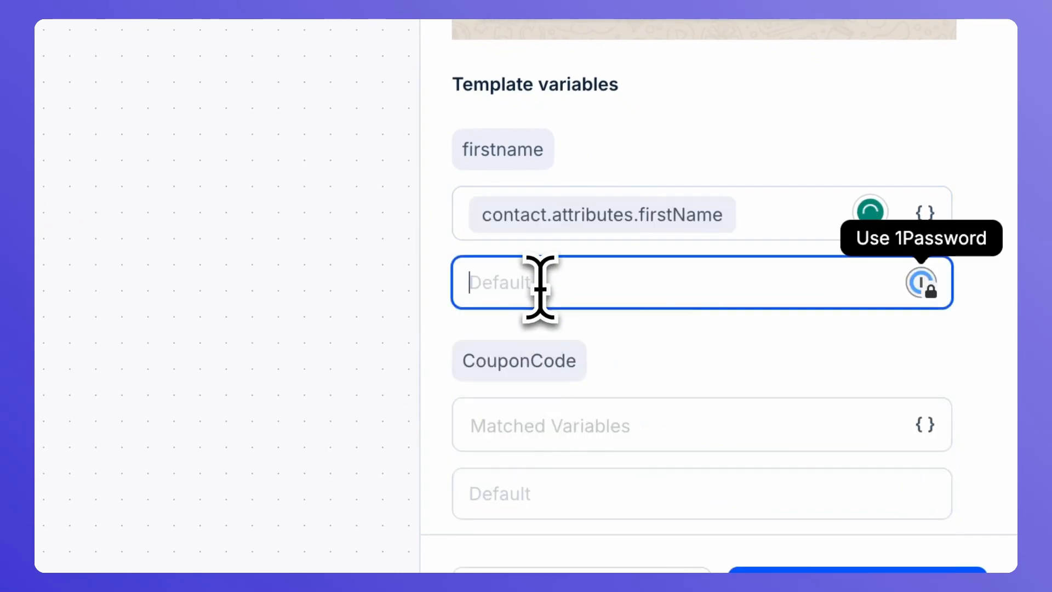
pyautogui.write('there')
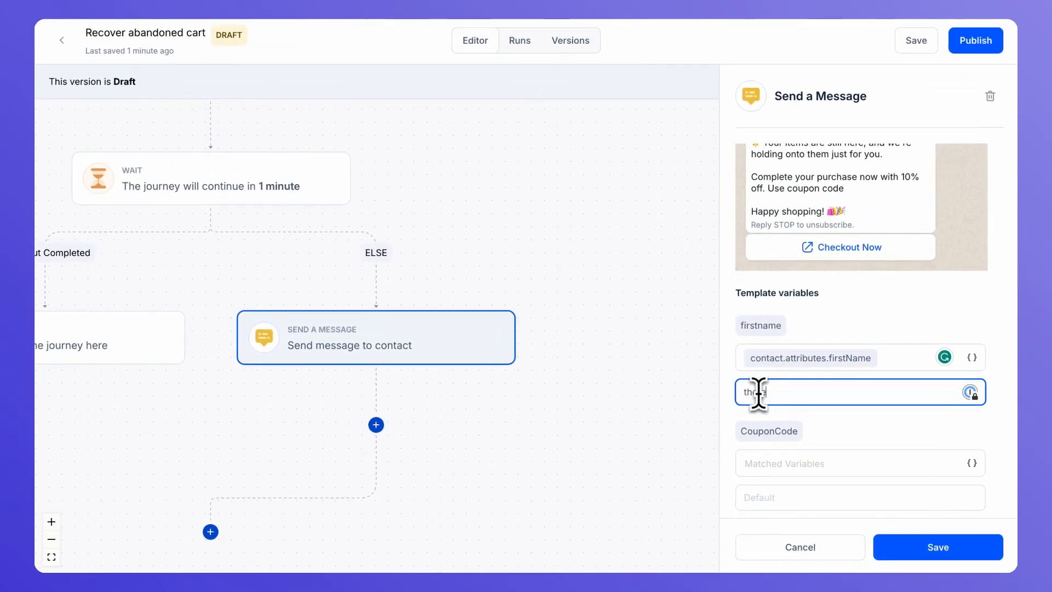
# Map CouponCode to contact.attributes.CouponCode with default 'first30%'
pyautogui.scroll(-2, 759, 394)
pyautogui.click(768, 385)
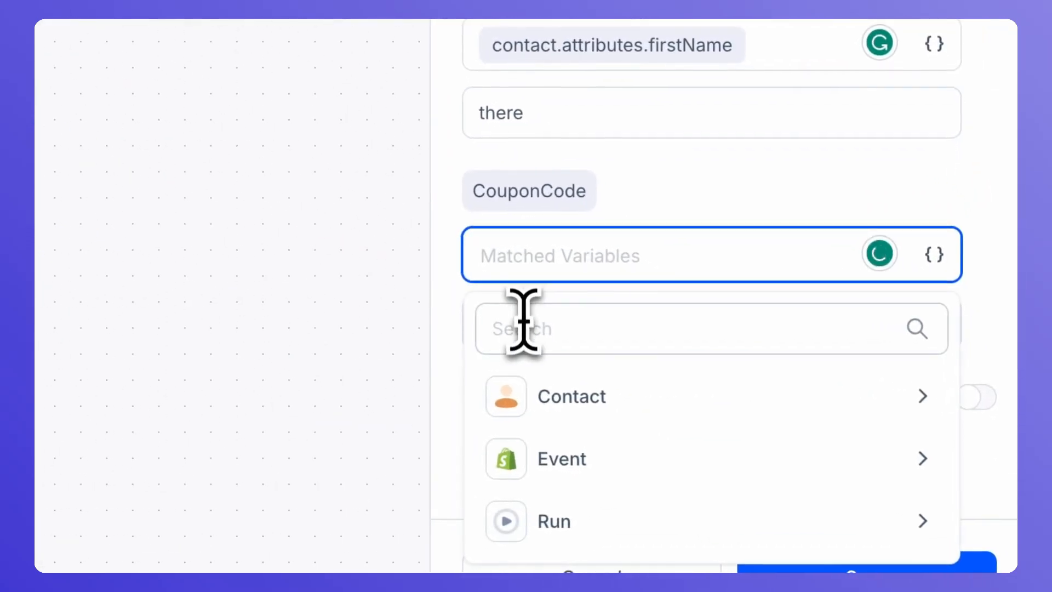
pyautogui.click(527, 330)
pyautogui.write('cou')
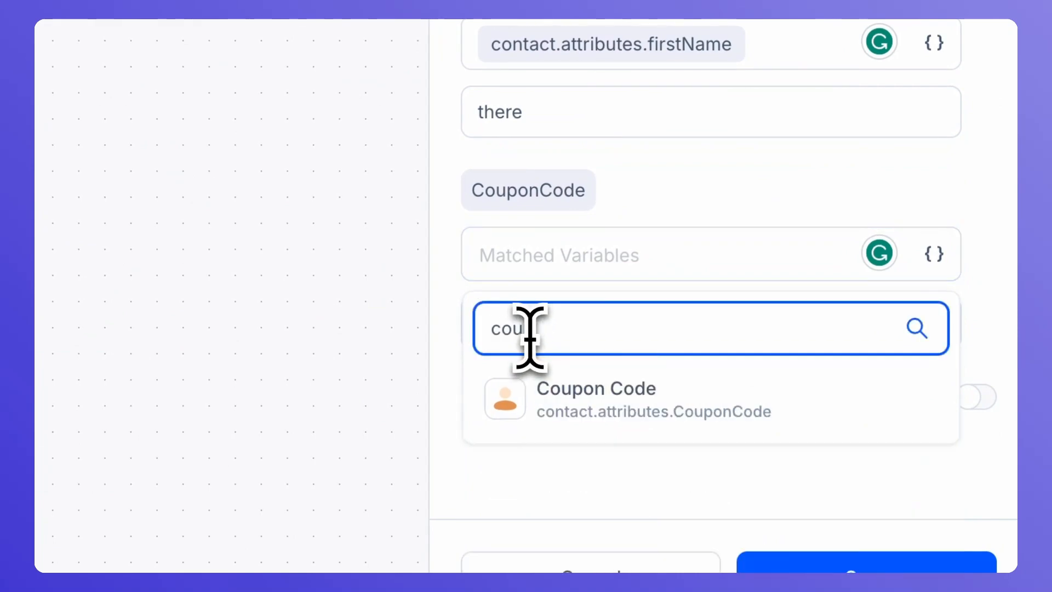
pyautogui.write('p')
pyautogui.click(554, 386)
pyautogui.click(564, 323)
pyautogui.write('first')
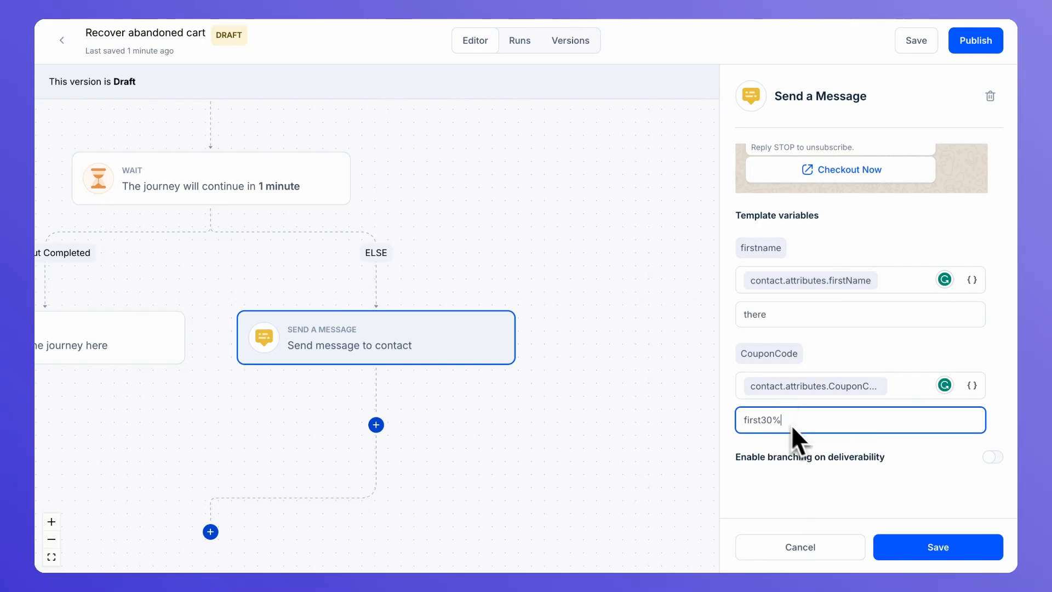
pyautogui.write('30%')
pyautogui.scroll(-1, 866, 458)
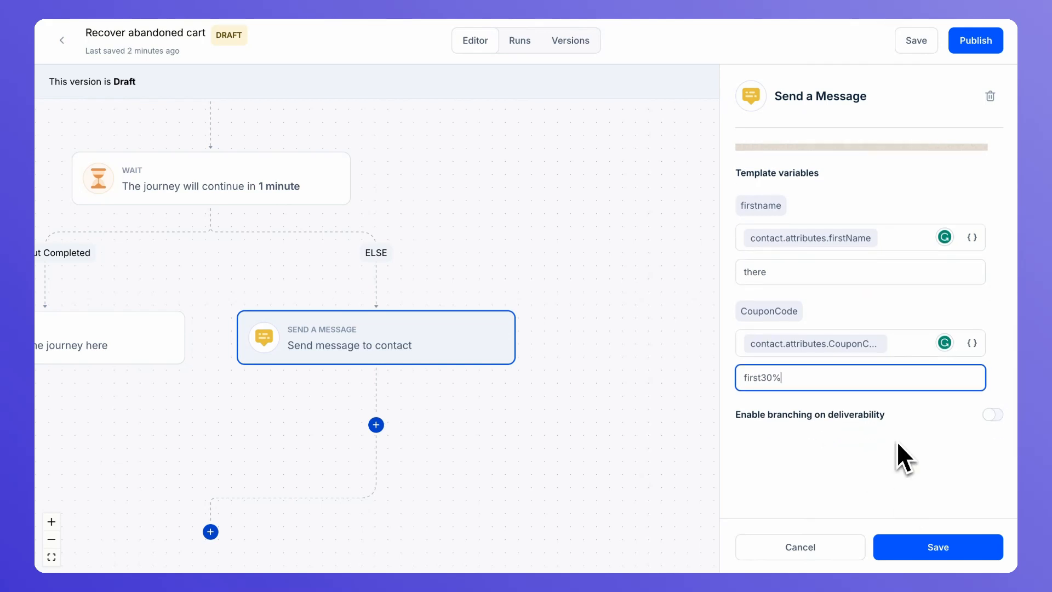
# Enable deliverability branching on the WhatsApp step with a Message Delivered branch and set its wait
pyautogui.click(991, 415)
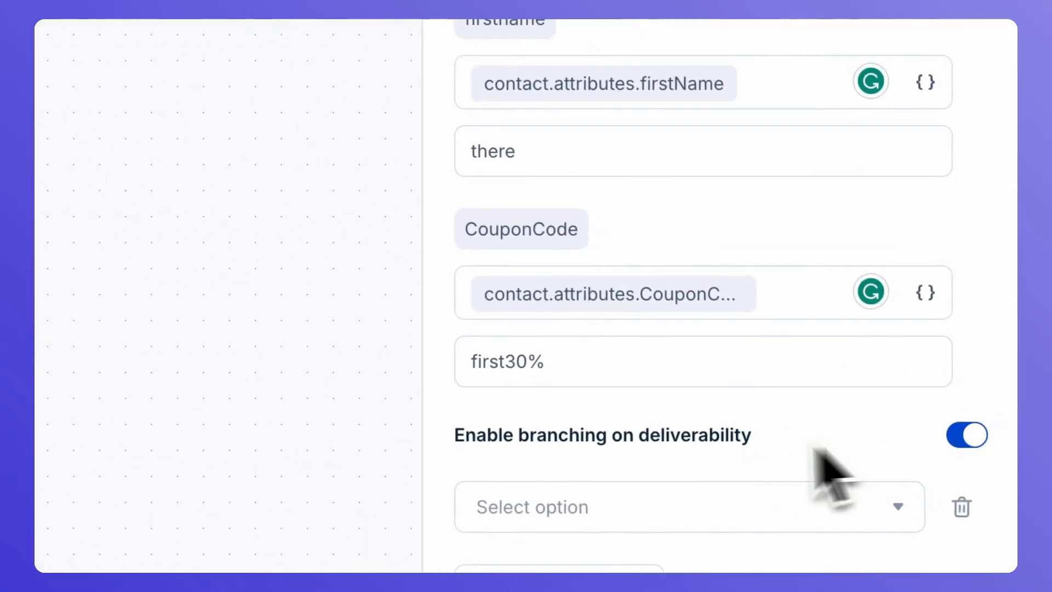
pyautogui.scroll(-3, 819, 460)
pyautogui.click(732, 362)
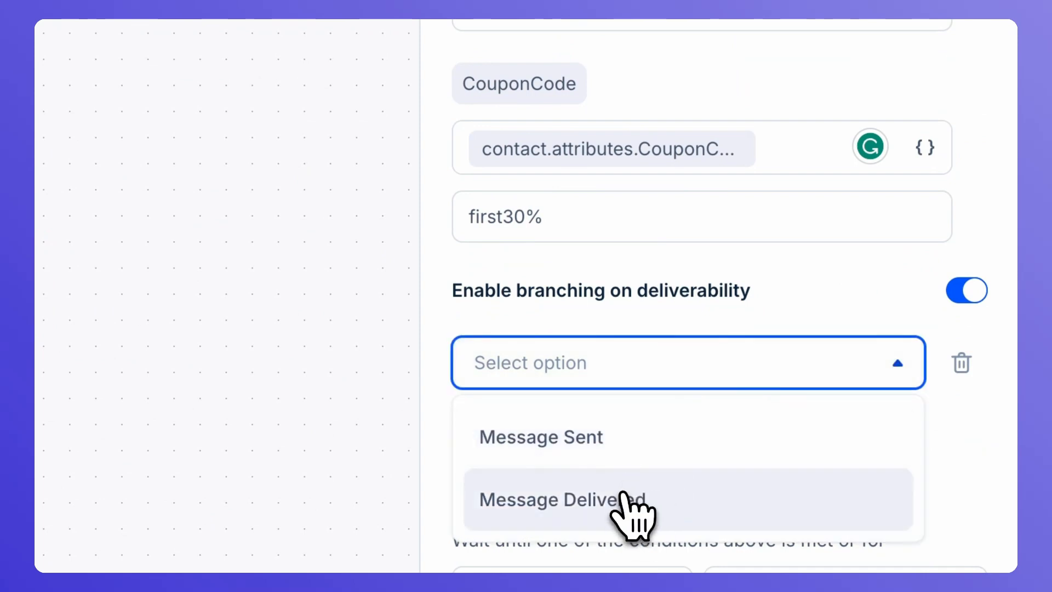
pyautogui.click(630, 513)
pyautogui.scroll(-4, 747, 435)
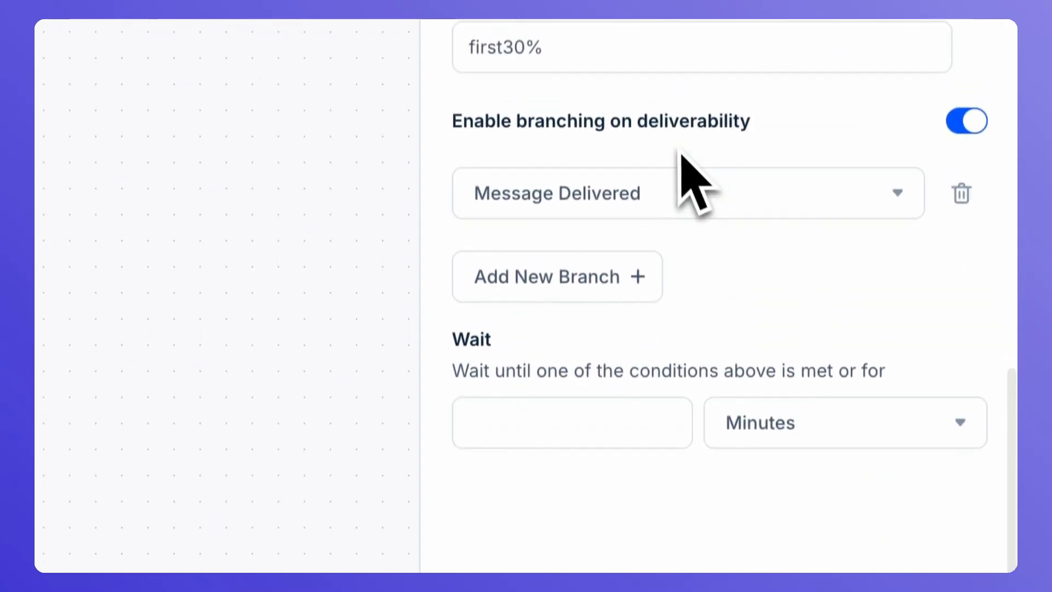
pyautogui.click(608, 438)
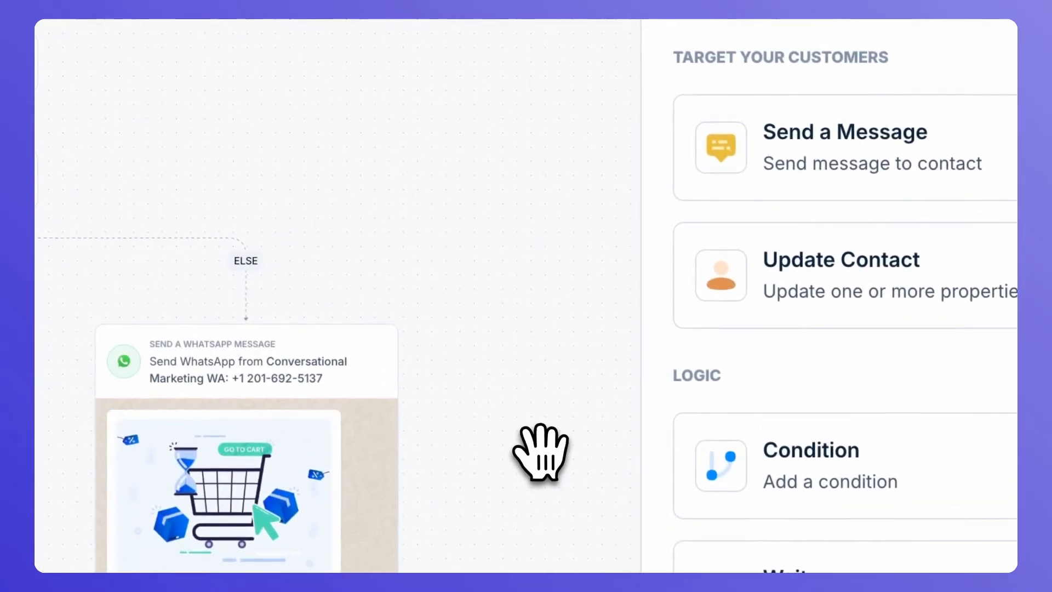
# Add a 5-minute Wait for Checkout Completed under Message Delivered, then add a step on its Else branch
pyautogui.moveTo(541, 446); pyautogui.dragTo(462, 132)
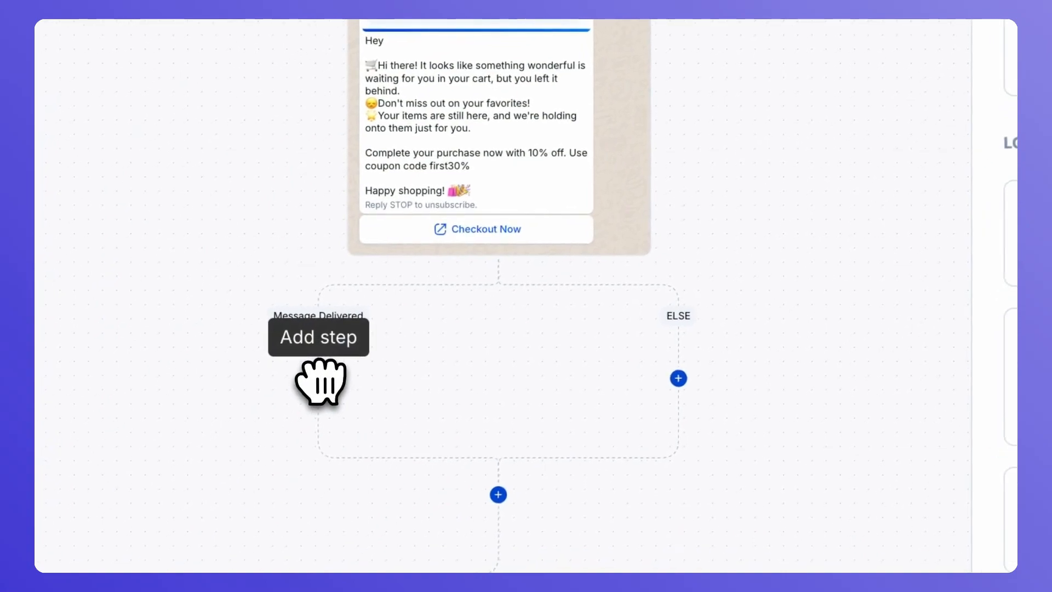
pyautogui.moveTo(598, 482); pyautogui.dragTo(386, 423)
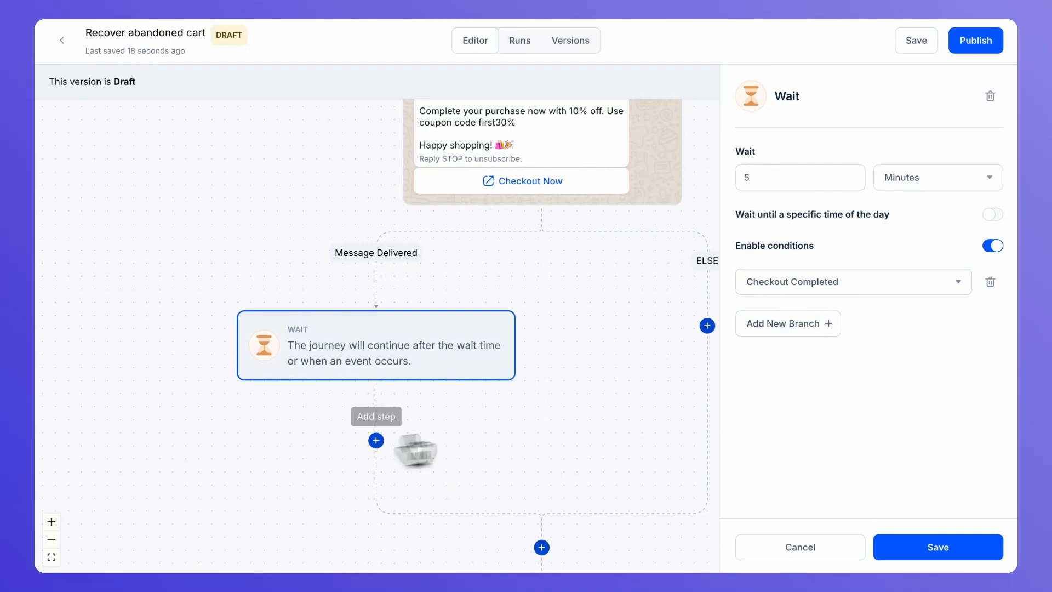
pyautogui.click(932, 547)
pyautogui.click(633, 321)
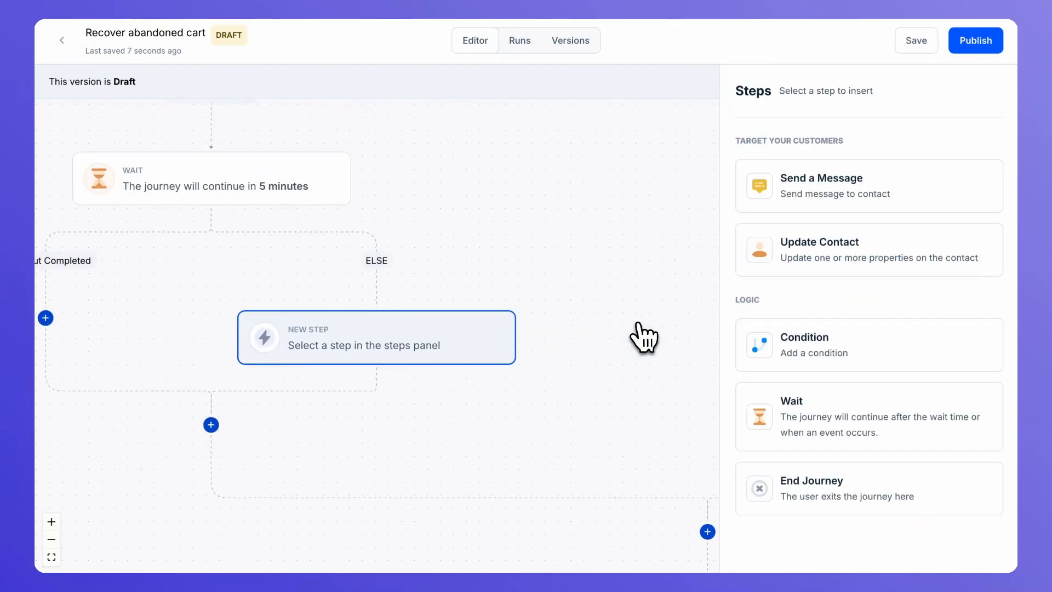
# Make the new Else step a message sent via the Conversational Marketing WhatsApp channel
pyautogui.click(819, 200)
pyautogui.click(811, 189)
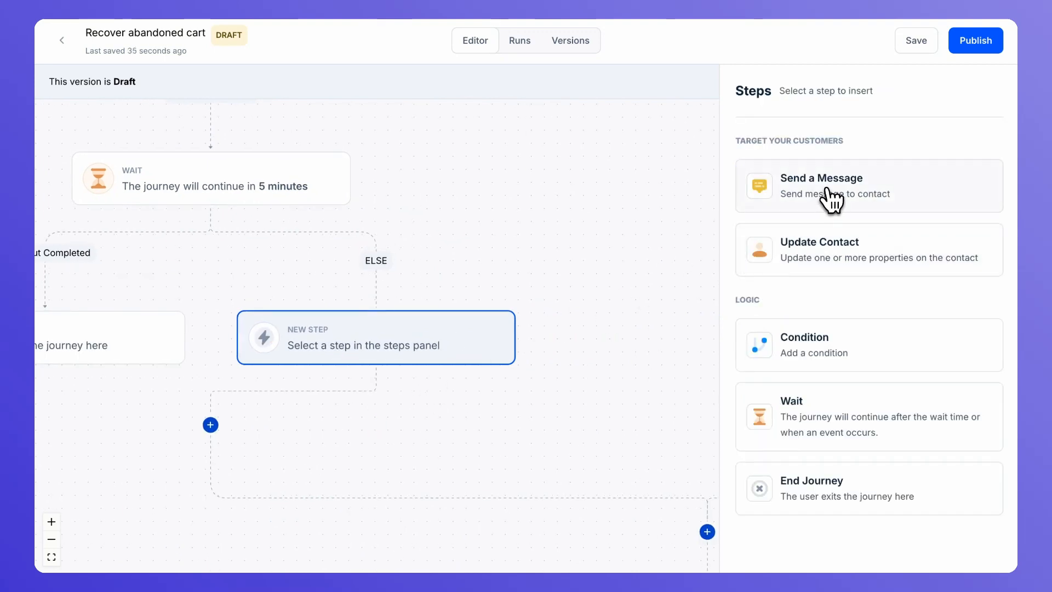
pyautogui.click(838, 189)
pyautogui.click(812, 177)
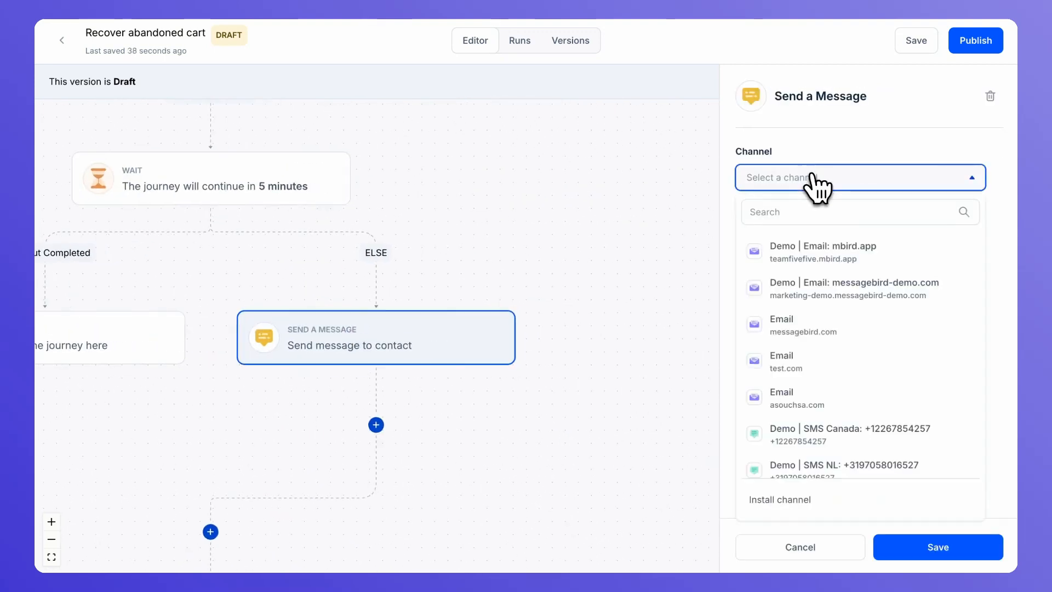
pyautogui.write('con')
pyautogui.click(812, 256)
# Choose the Demo | Abandoned cart reminder 1 template
pyautogui.click(813, 250)
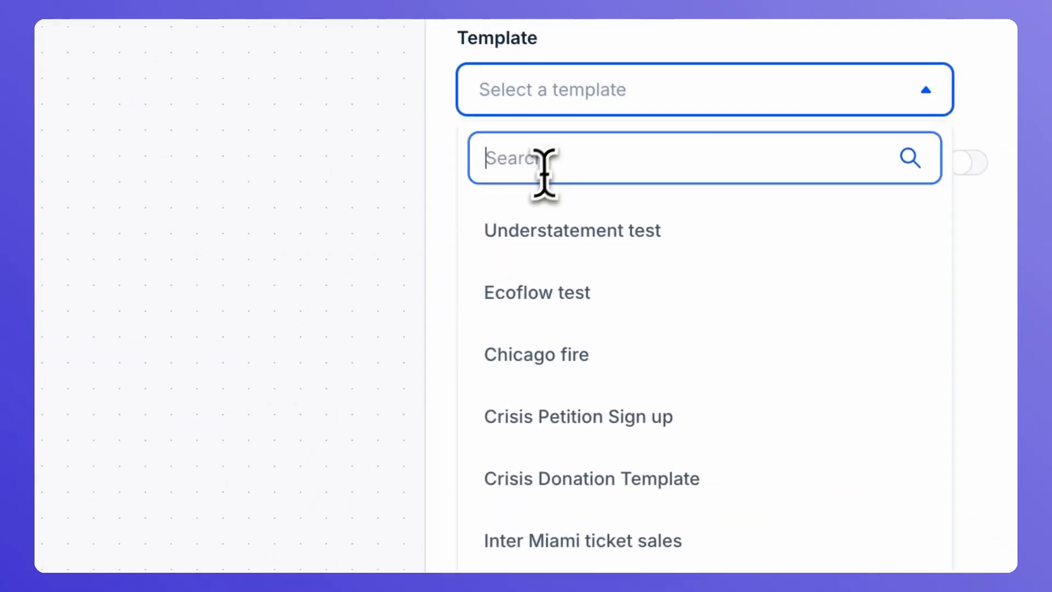
pyautogui.write('an')
pyautogui.press('BackSpace')
pyautogui.write('bado')
pyautogui.write('ndoned')
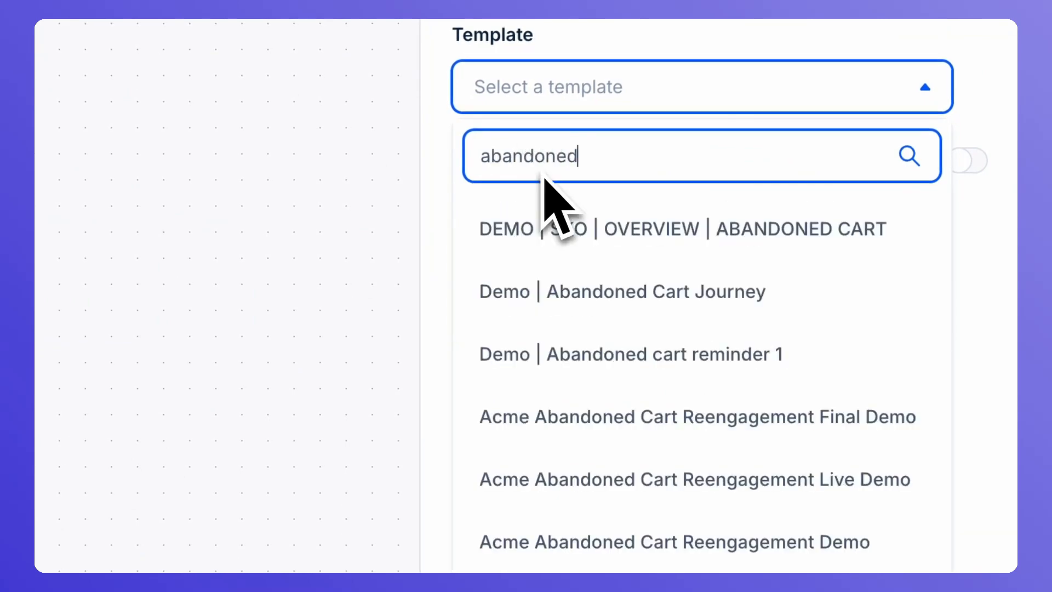
pyautogui.click(568, 353)
pyautogui.scroll(-3, 723, 482)
pyautogui.scroll(-5, 731, 438)
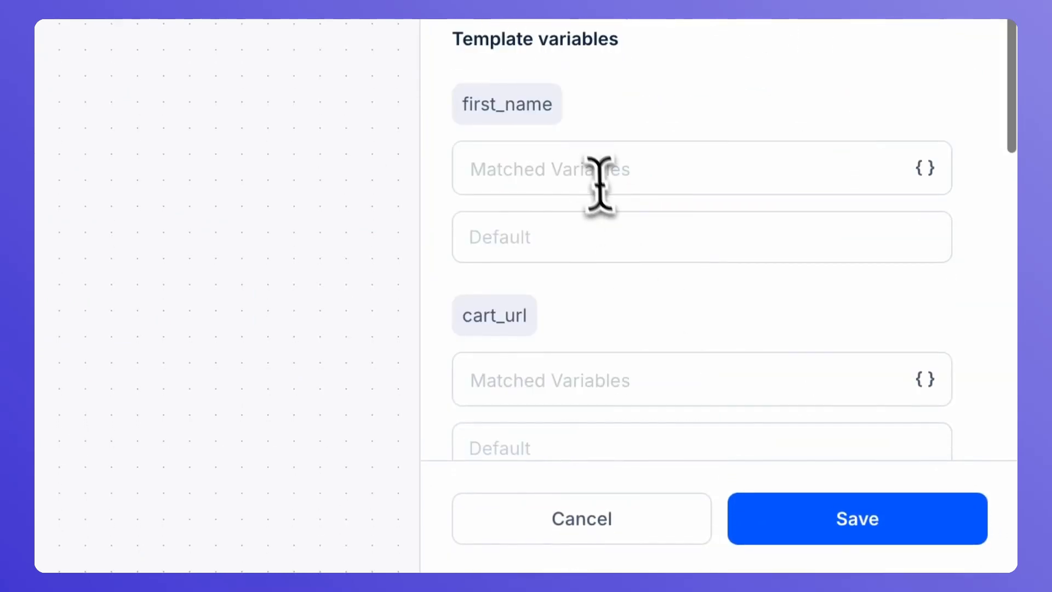
# Map first_name to contact.attributes.firstName with default 'there'
pyautogui.click(589, 167)
pyautogui.click(567, 258)
pyautogui.write('fi')
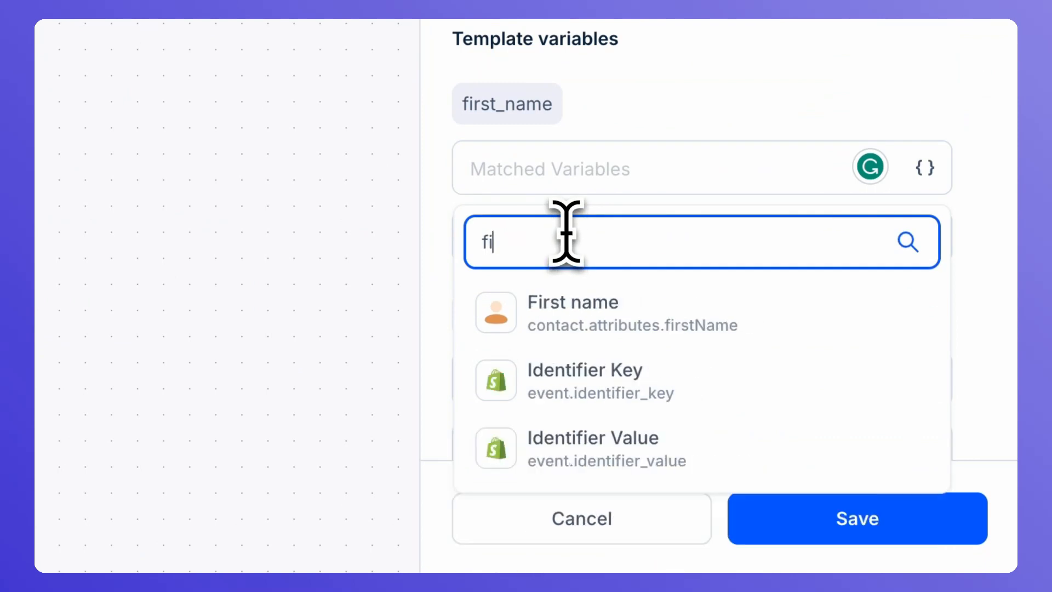
pyautogui.click(586, 317)
pyautogui.click(561, 239)
pyautogui.write('there')
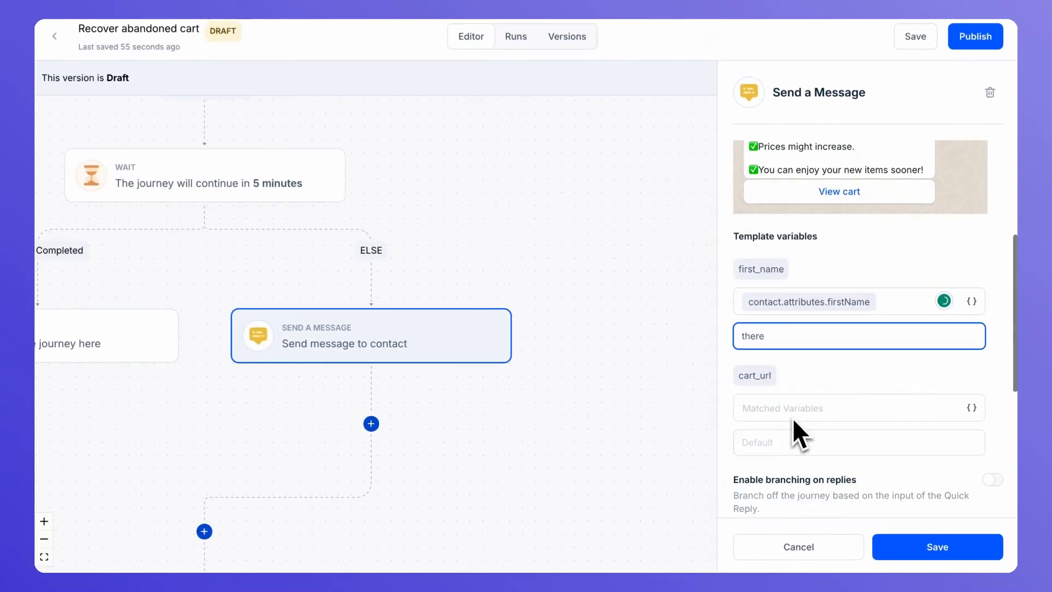
# Map cart_url to event.properties.checkout_url, fallback 'orangestorage.myshopify.com/abandonedcheckou', and save the step
pyautogui.click(792, 410)
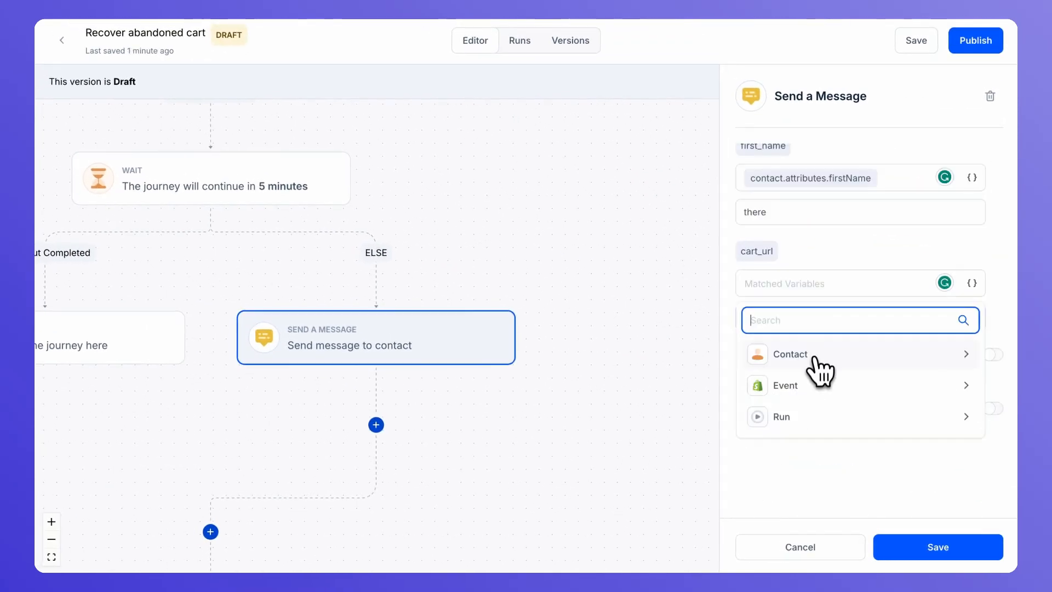
pyautogui.click(811, 383)
pyautogui.click(814, 390)
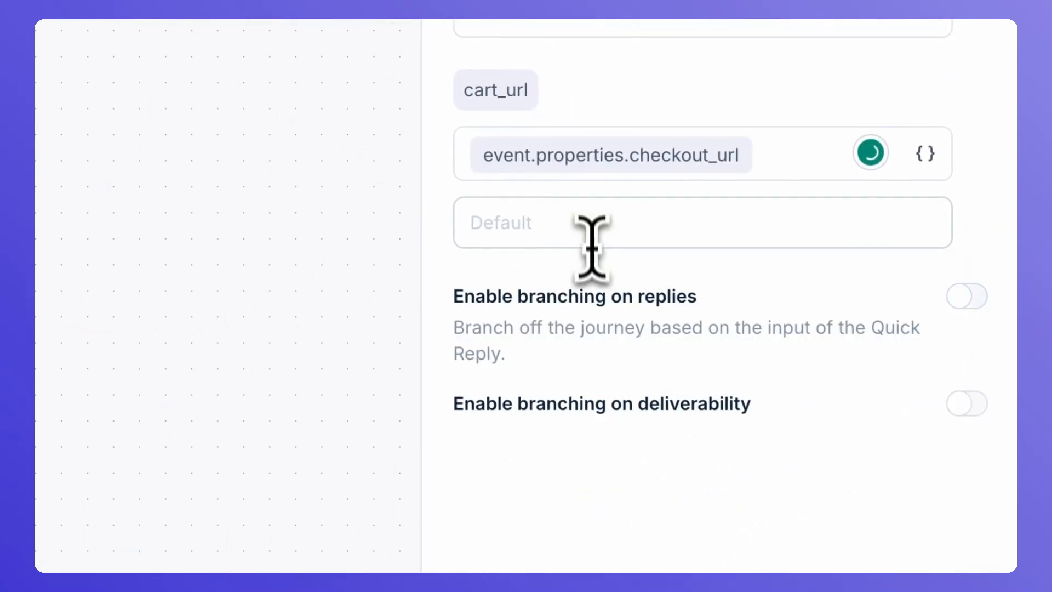
pyautogui.click(600, 230)
pyautogui.write('orangestorage.myshopify.com/abandonedcheckout')
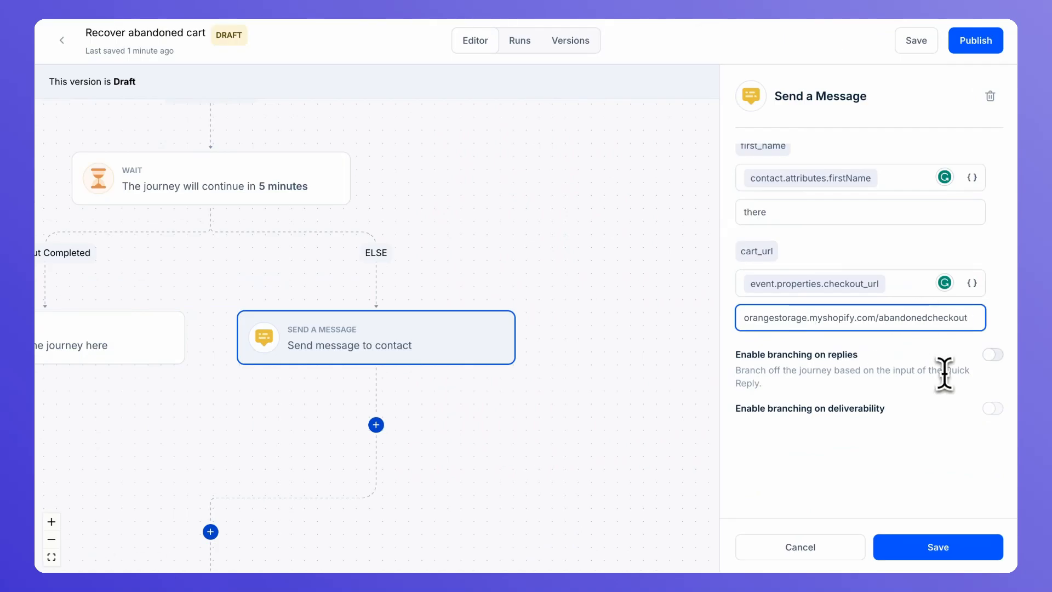
pyautogui.scroll(-3, 944, 374)
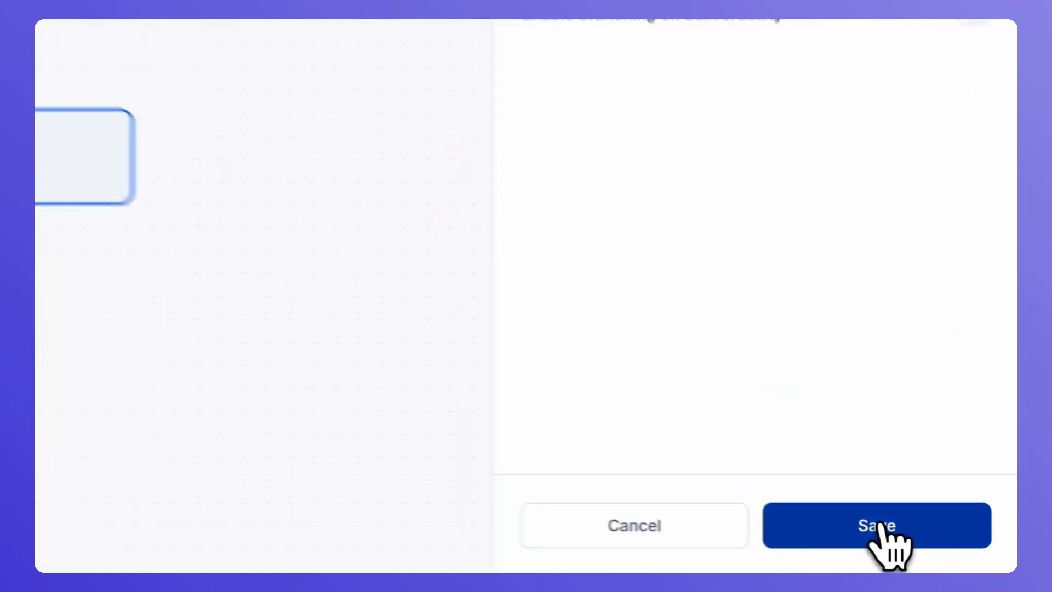
pyautogui.click(938, 546)
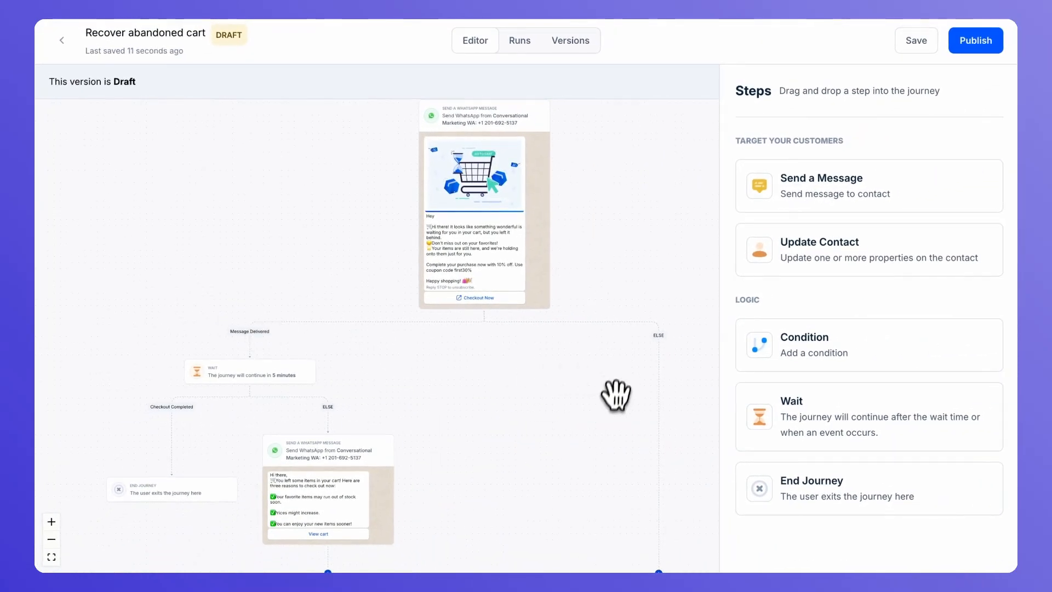
# Add a message step sending from the messagebird-demo.com email channel with sender name Marketing
pyautogui.moveTo(828, 191); pyautogui.dragTo(687, 434)
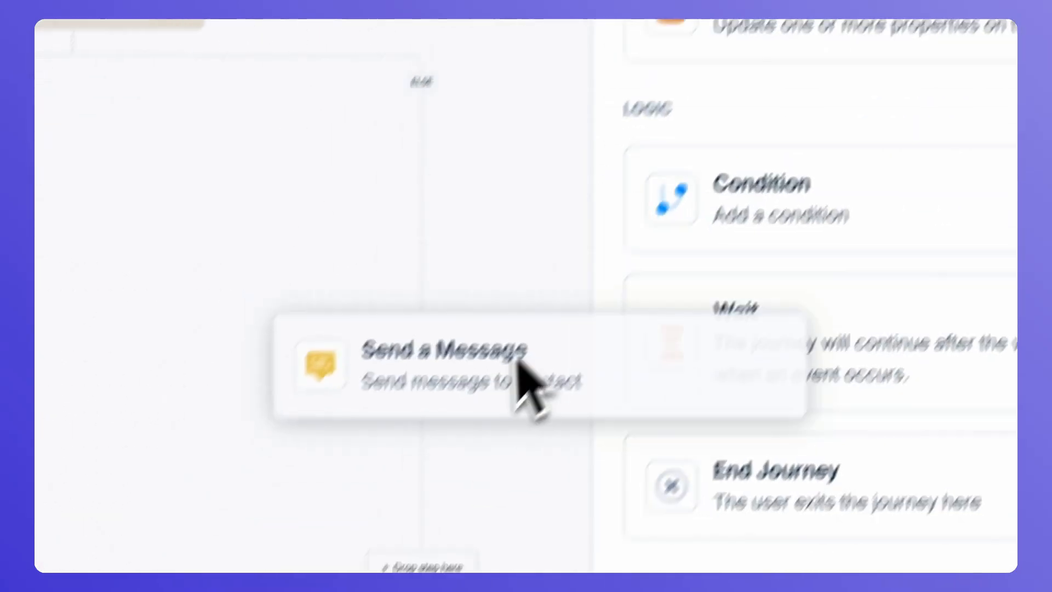
pyautogui.moveTo(520, 378); pyautogui.dragTo(459, 517)
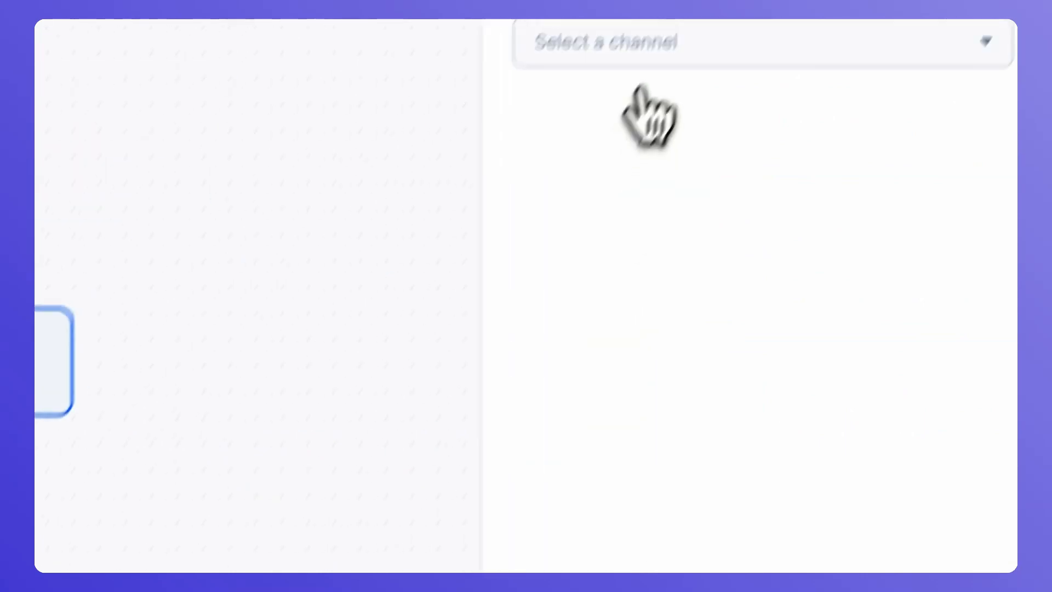
pyautogui.click(646, 113)
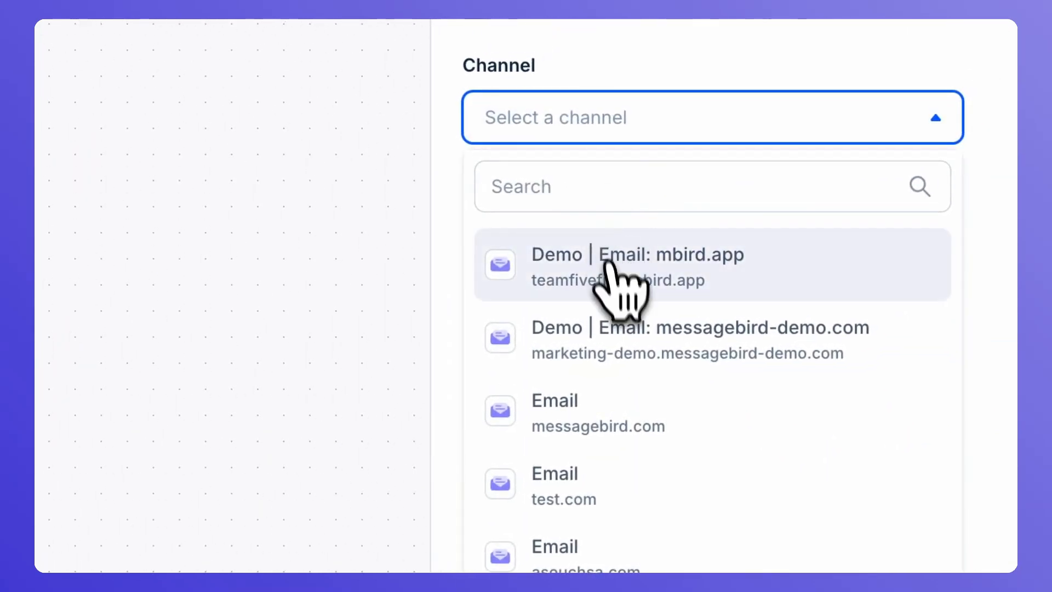
pyautogui.click(622, 336)
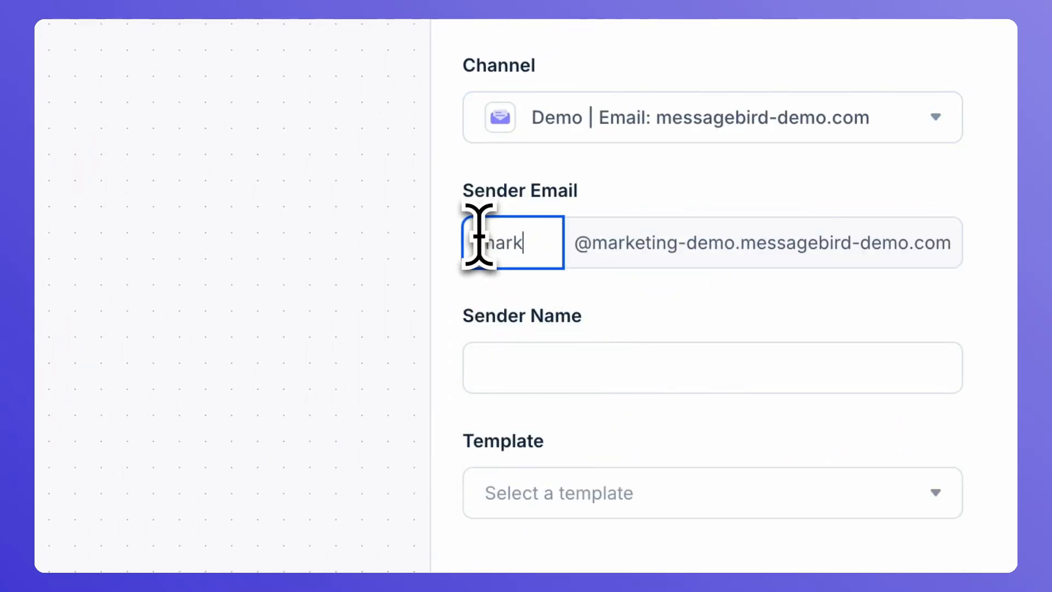
pyautogui.click(516, 384)
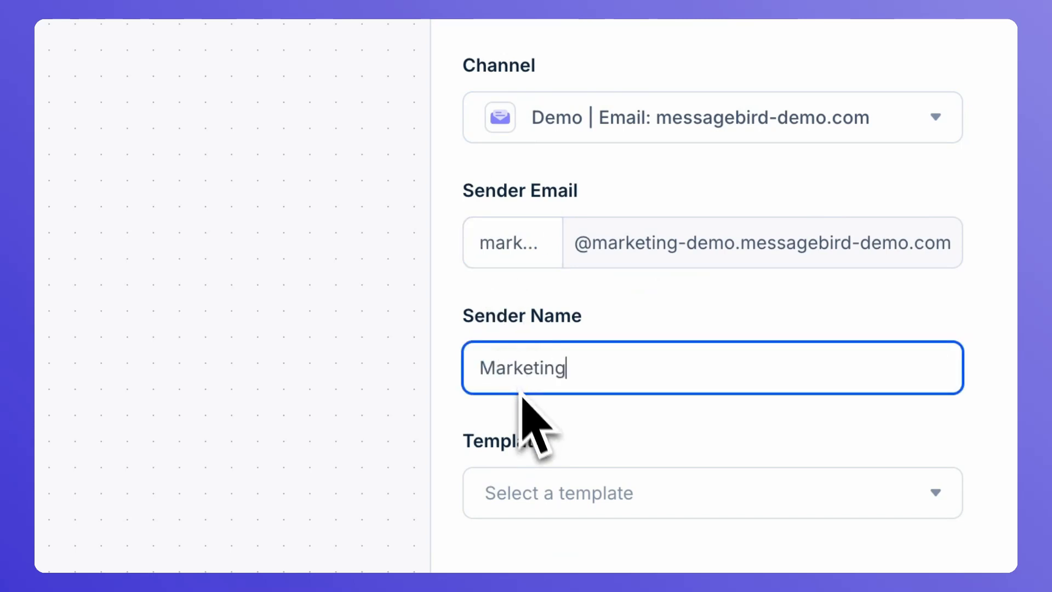
# Use the Abandoned cart reminder email template and save the step
pyautogui.click(559, 493)
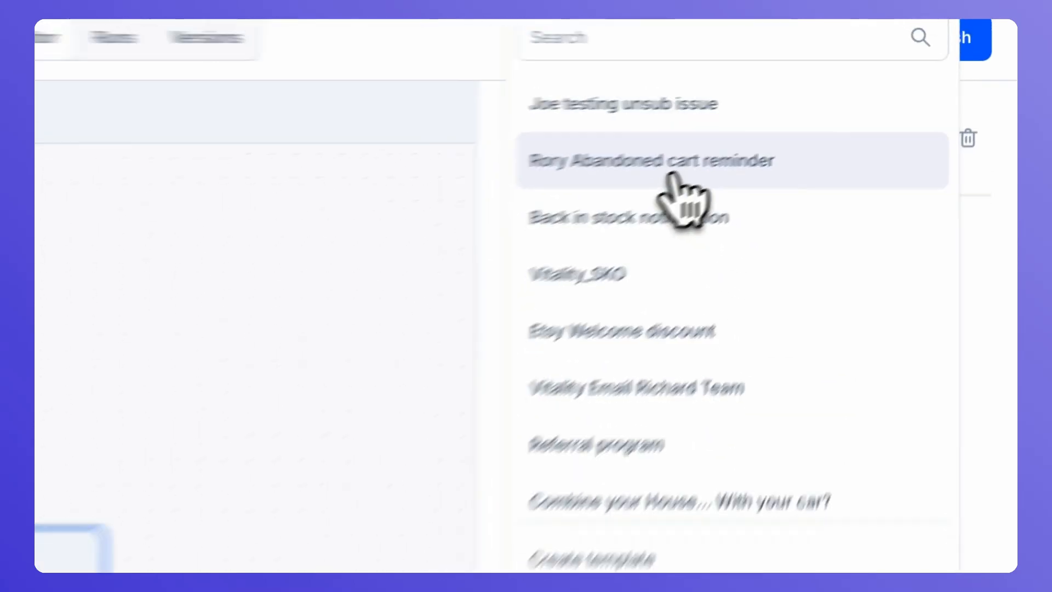
pyautogui.click(669, 170)
pyautogui.scroll(-1, 641, 506)
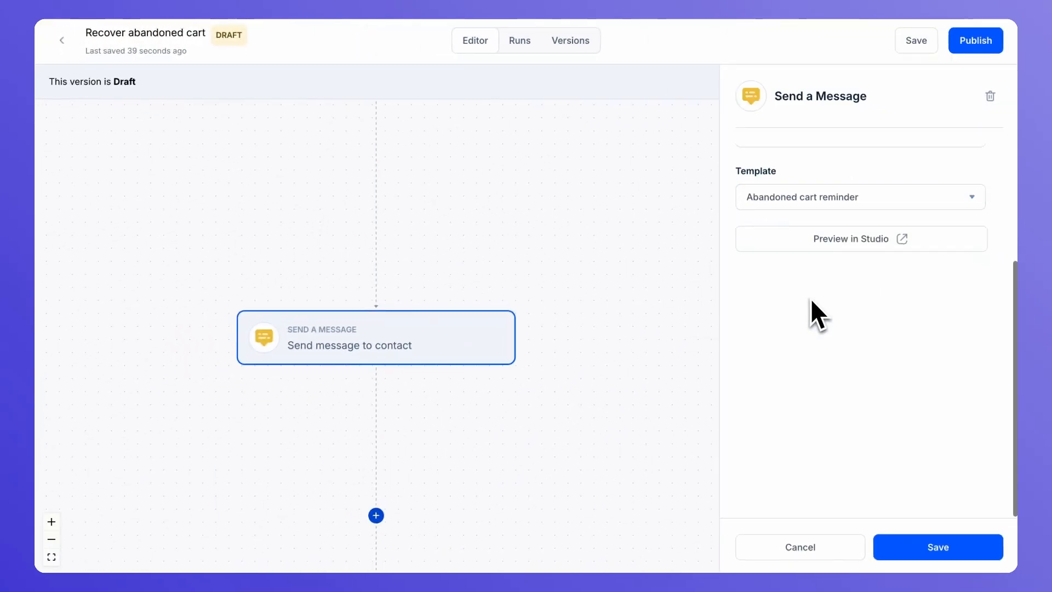
pyautogui.click(898, 544)
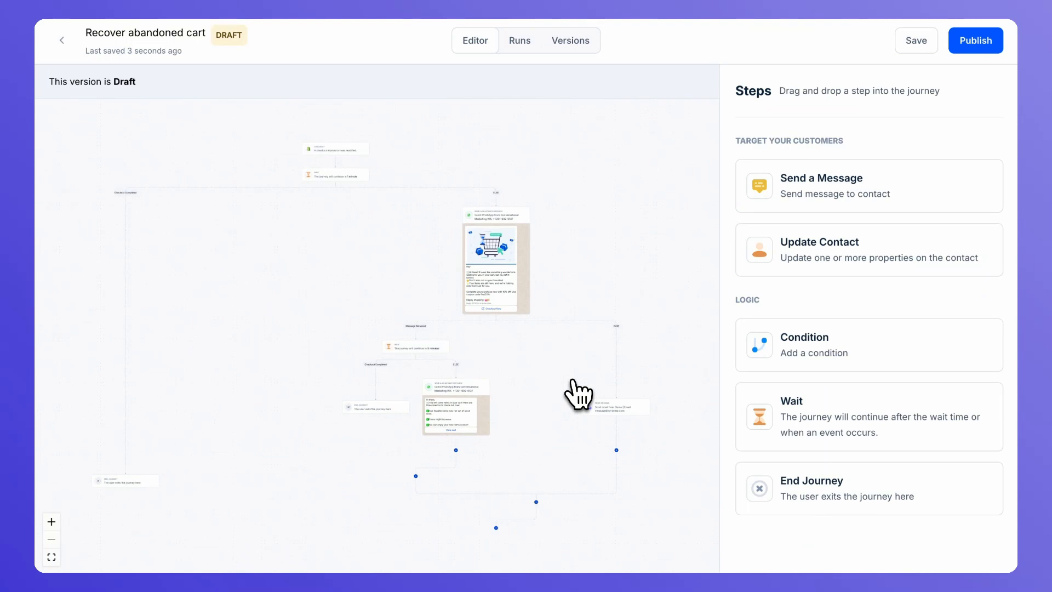
# Publish the Recover abandoned cart journey and confirm the new version
pyautogui.click(983, 45)
pyautogui.click(465, 390)
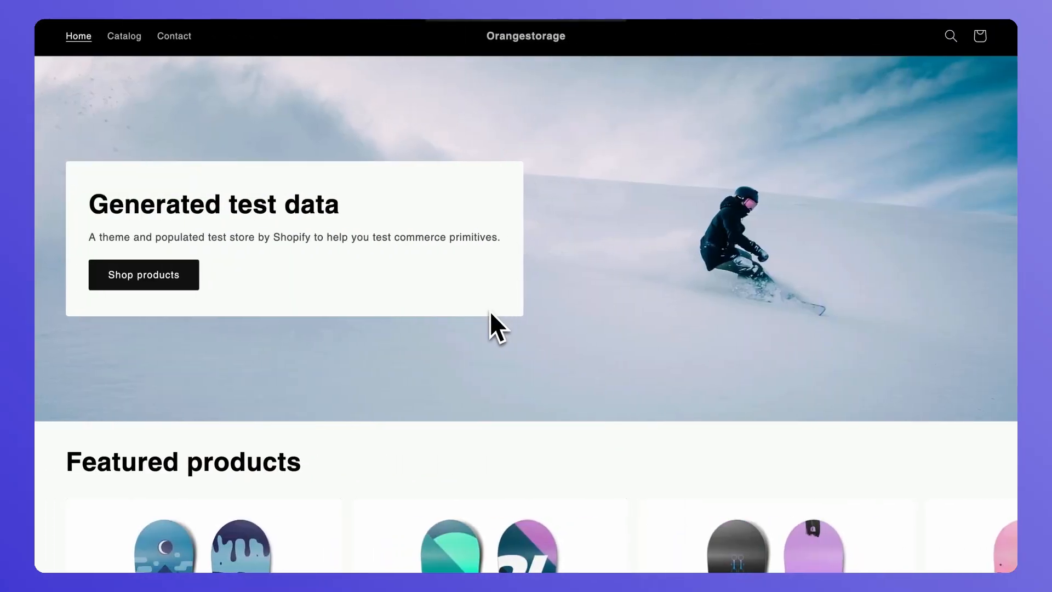
# Add The Complete Snowboard to the cart and proceed to checkout
pyautogui.scroll(-6, 490, 311)
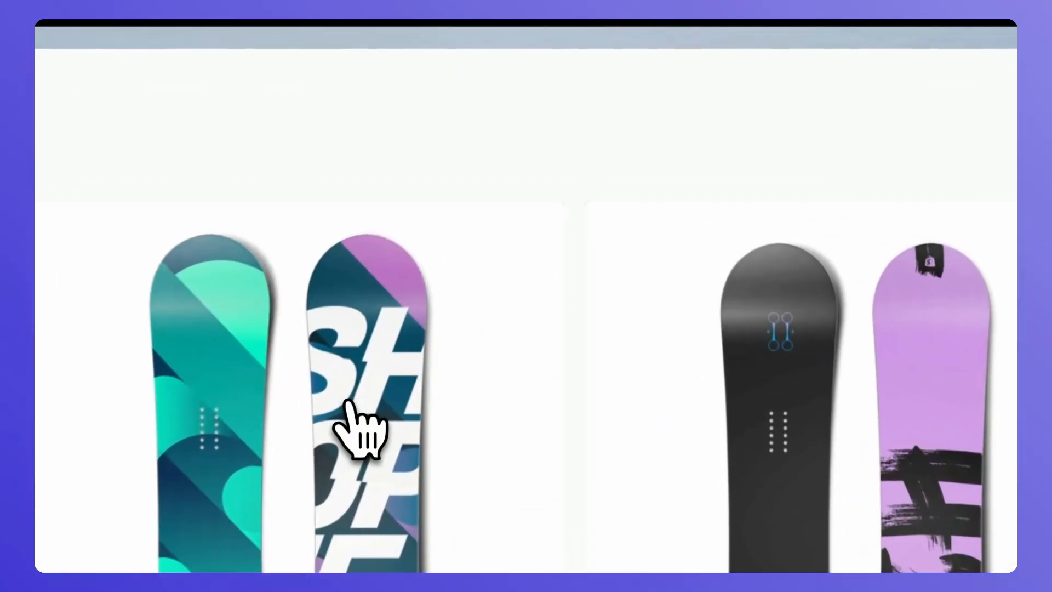
pyautogui.click(517, 246)
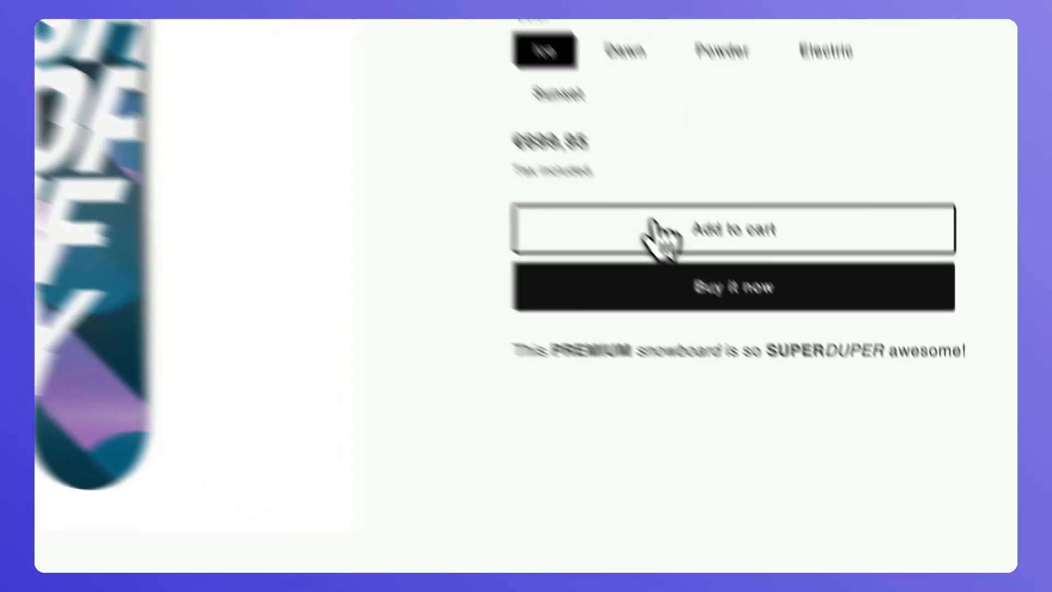
pyautogui.click(787, 358)
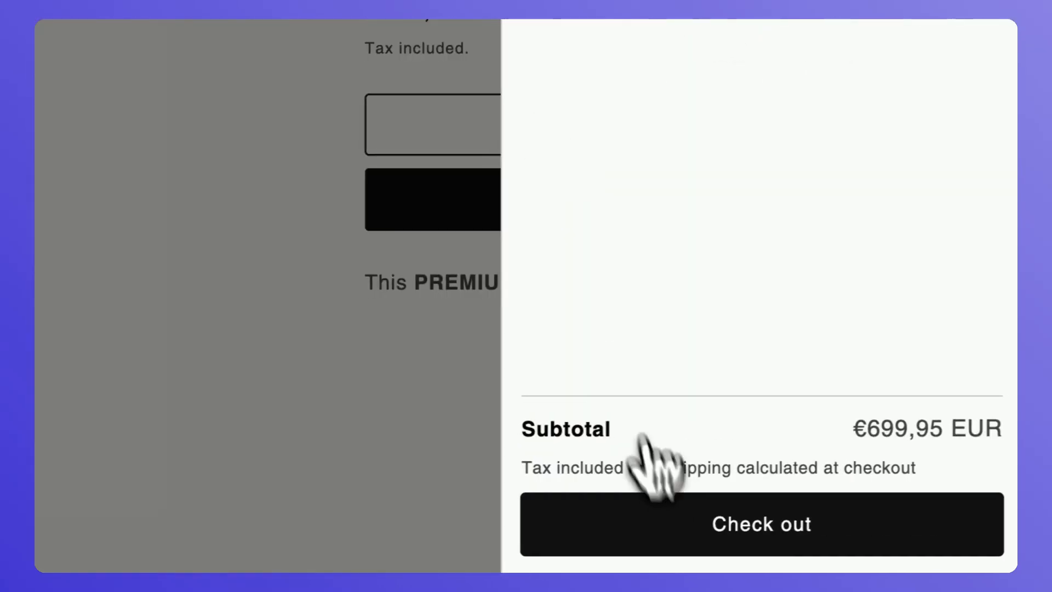
pyautogui.click(672, 533)
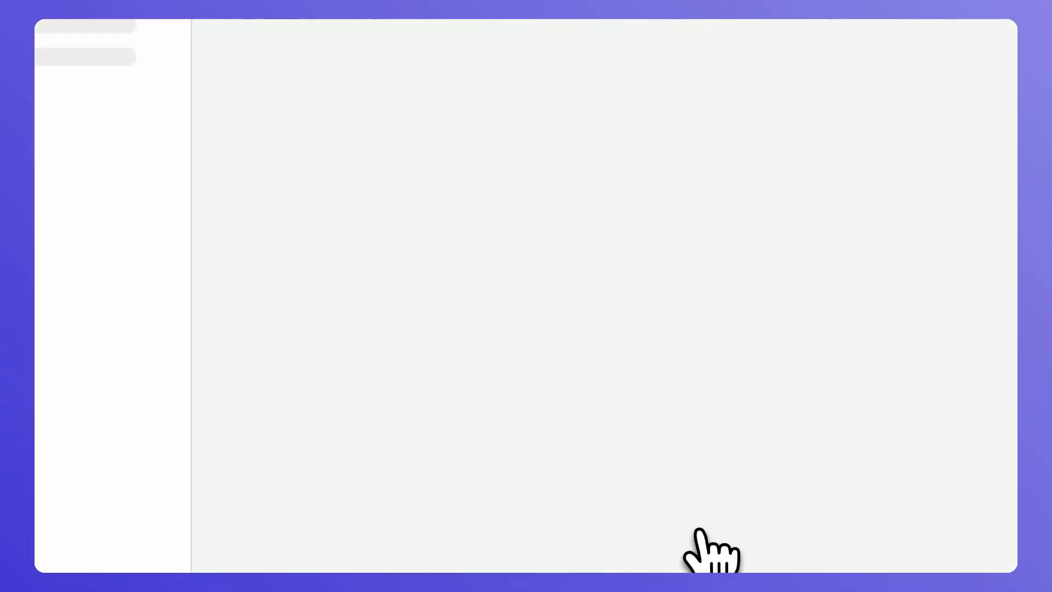
# Enter the buyer's phone number and first and last name
pyautogui.click(378, 112)
pyautogui.write('9942')
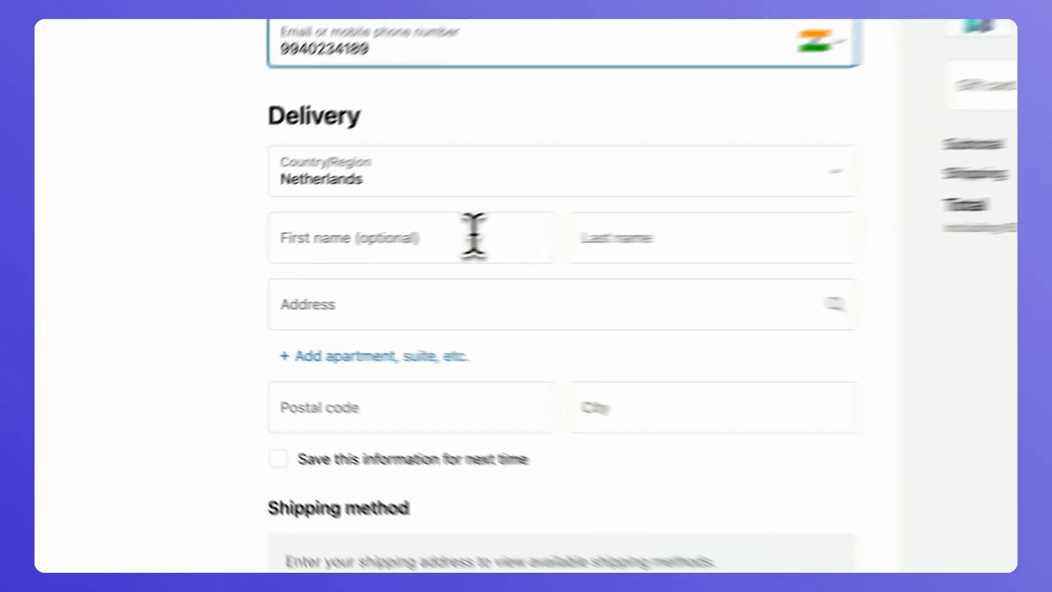
pyautogui.click(341, 249)
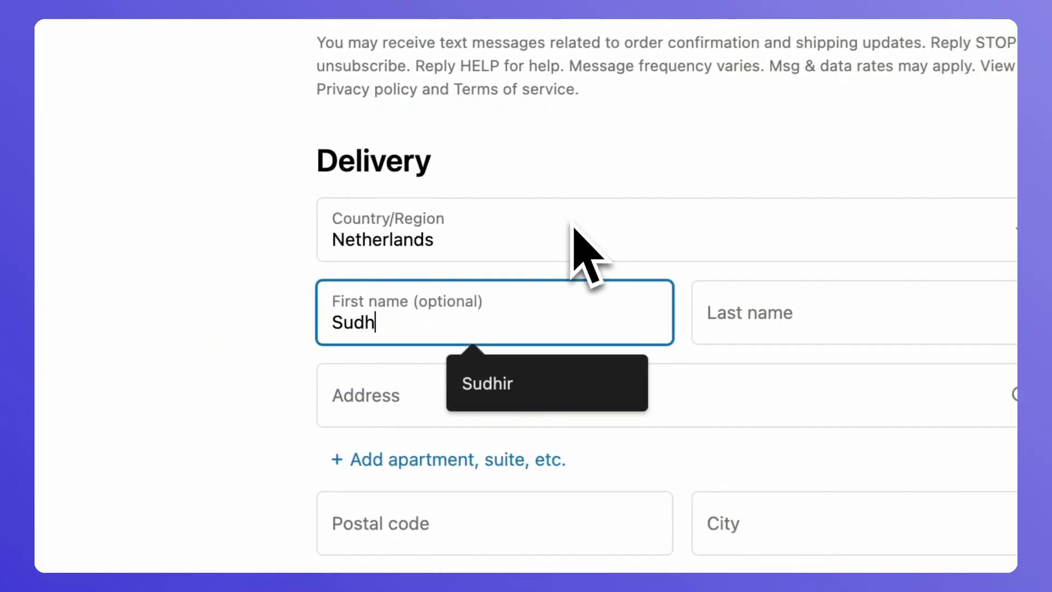
pyautogui.press('Tab')
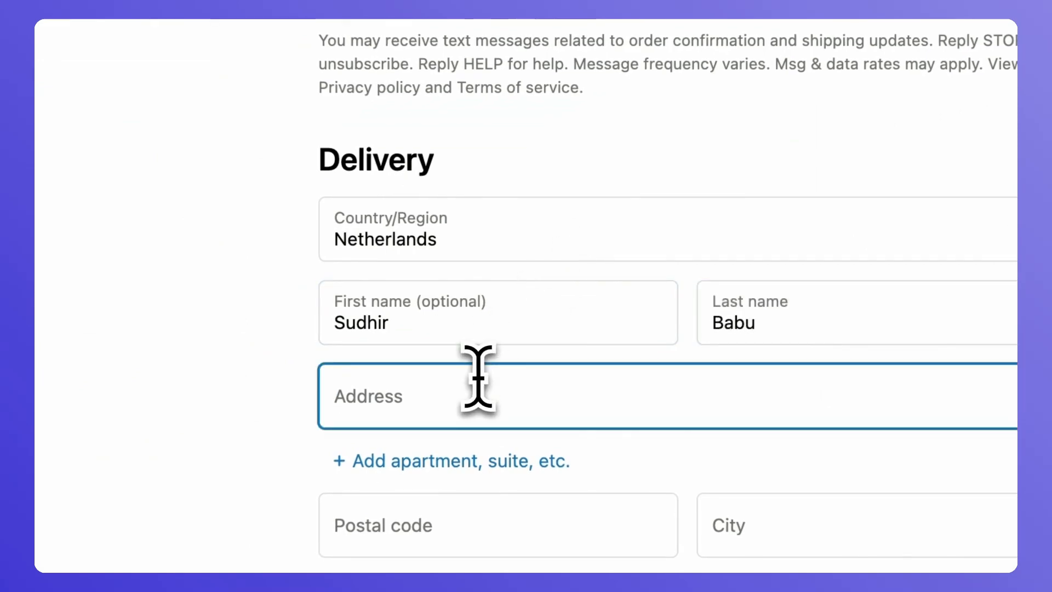
# Fill the delivery address from a suggestion, accept the corrected postal code, and choose Cash on Delivery
pyautogui.click(478, 378)
pyautogui.write('Tromp')
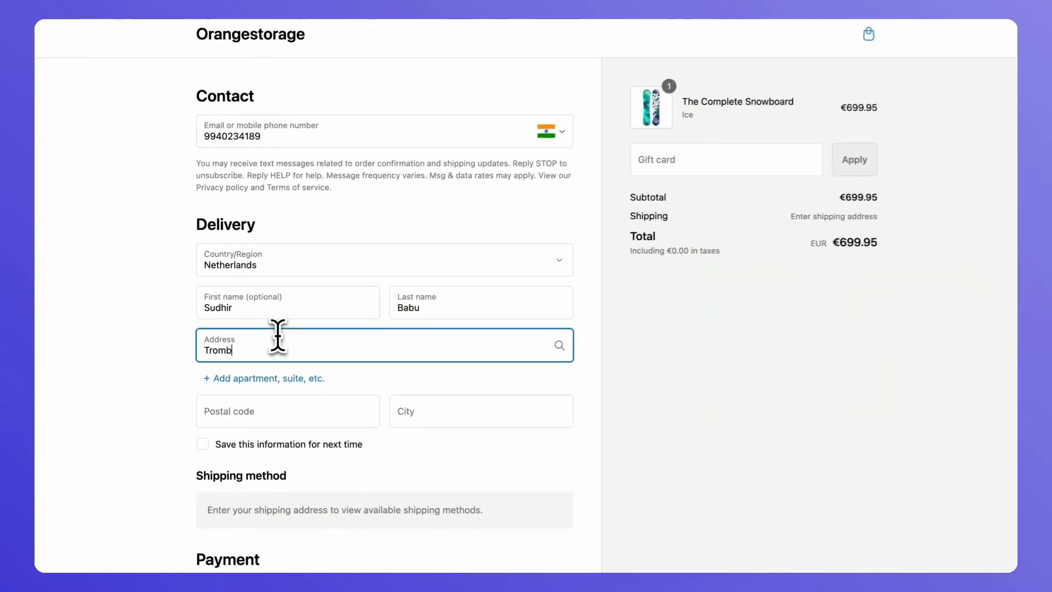
pyautogui.click(263, 432)
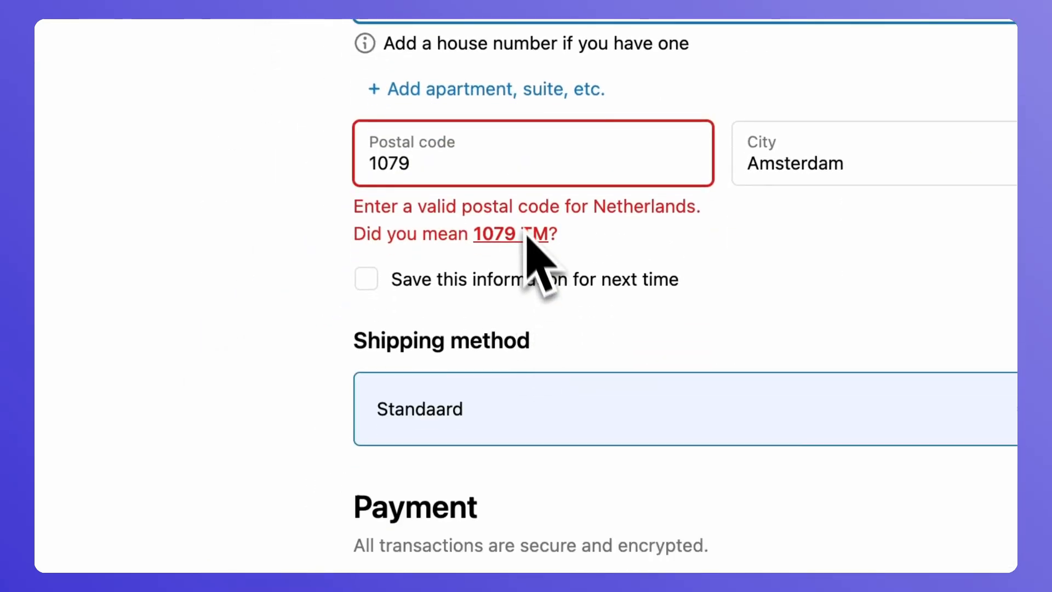
pyautogui.click(494, 235)
pyautogui.scroll(-10, 526, 261)
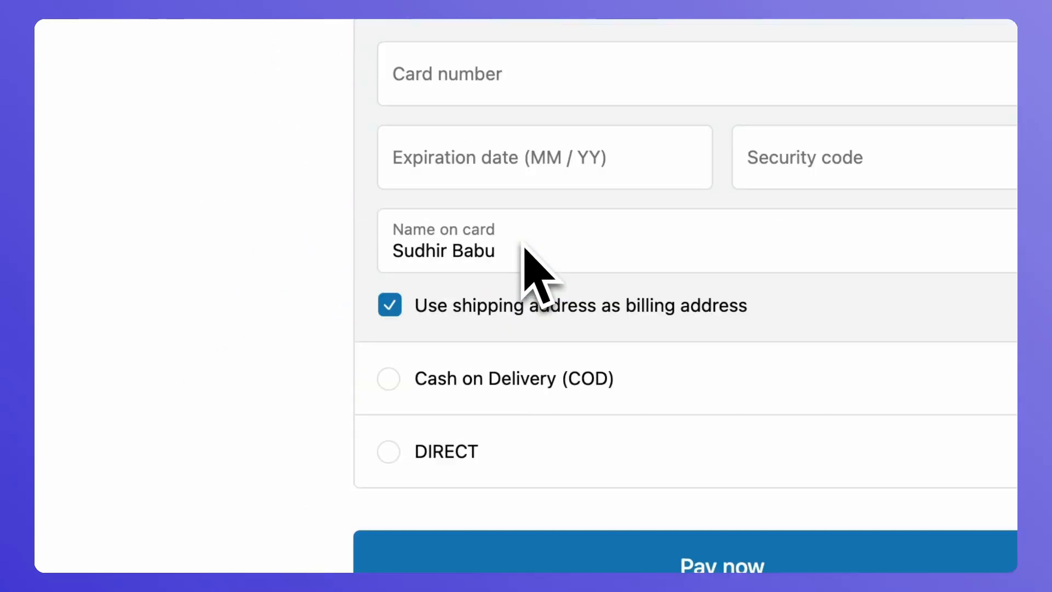
pyautogui.scroll(-1, 540, 274)
pyautogui.click(503, 357)
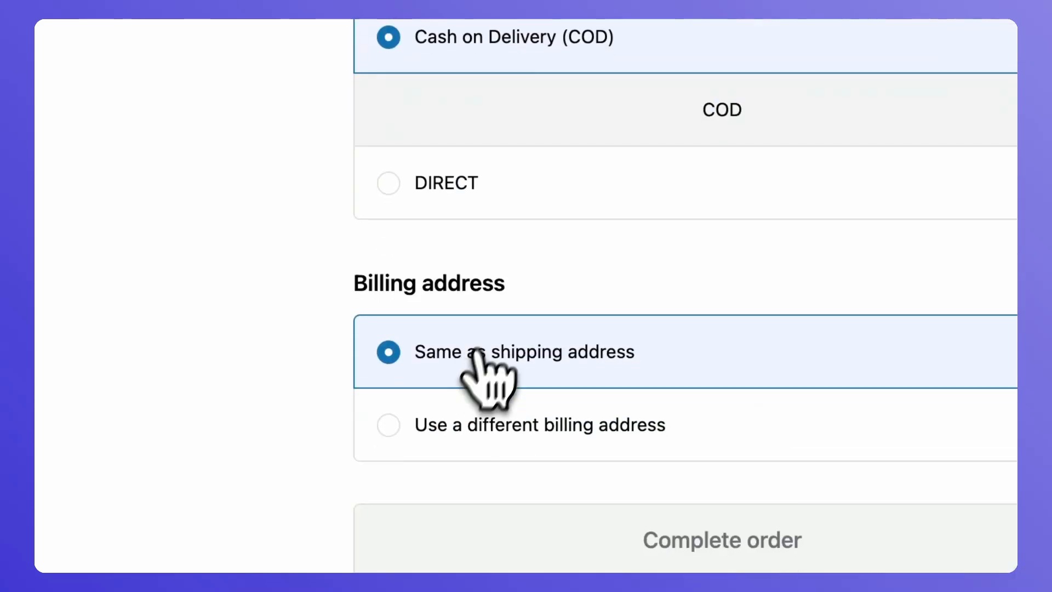
pyautogui.scroll(10, 540, 241)
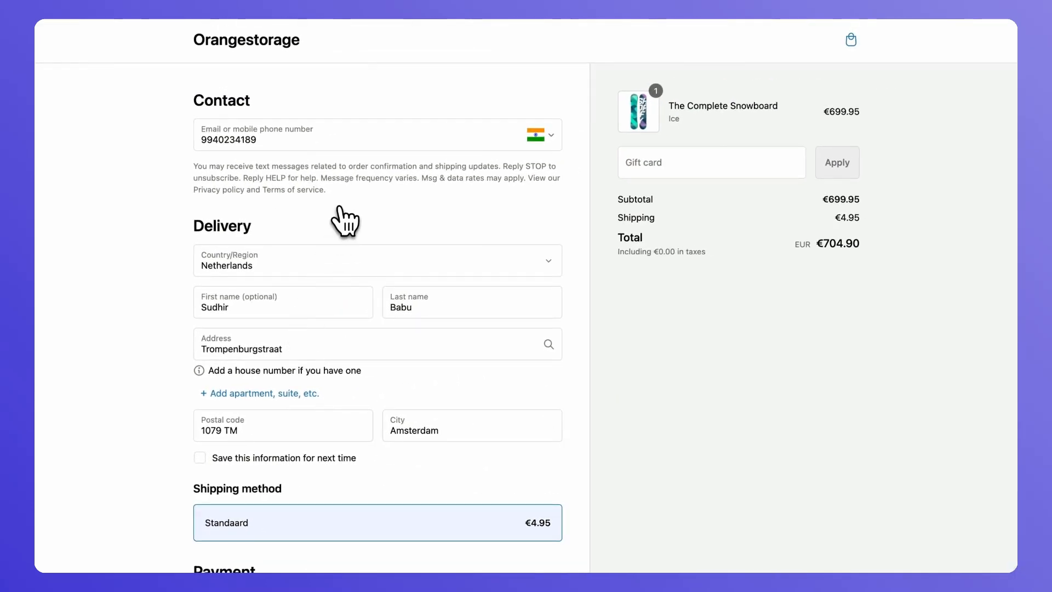
pyautogui.scroll(-5, 344, 221)
pyautogui.scroll(5, 344, 221)
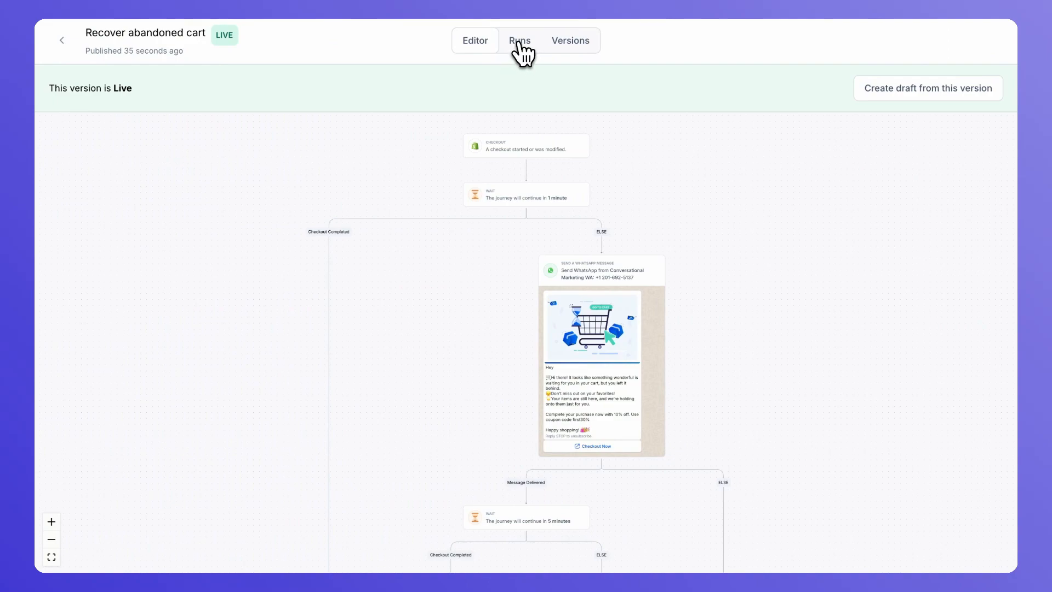
# Open the journey's Runs list and the in-progress run, then pan to its later branches
pyautogui.click(517, 42)
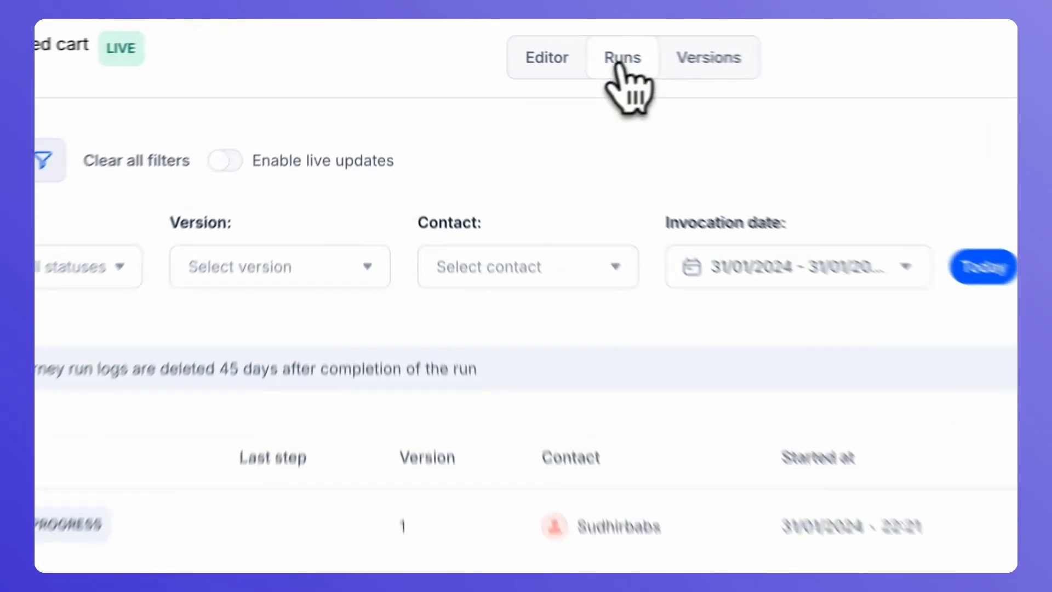
pyautogui.click(327, 537)
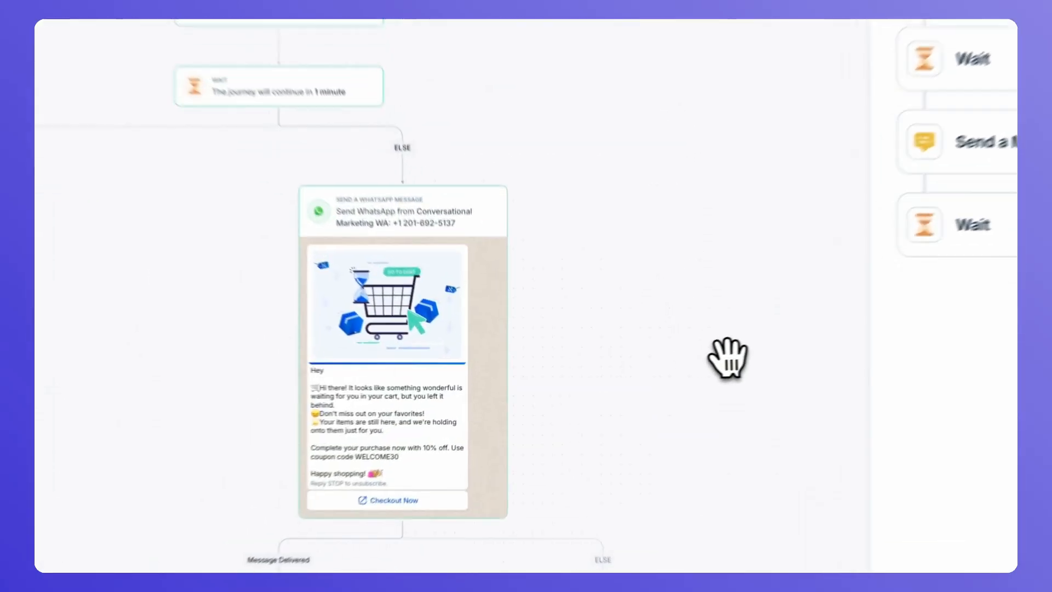
pyautogui.moveTo(637, 367); pyautogui.dragTo(613, 270)
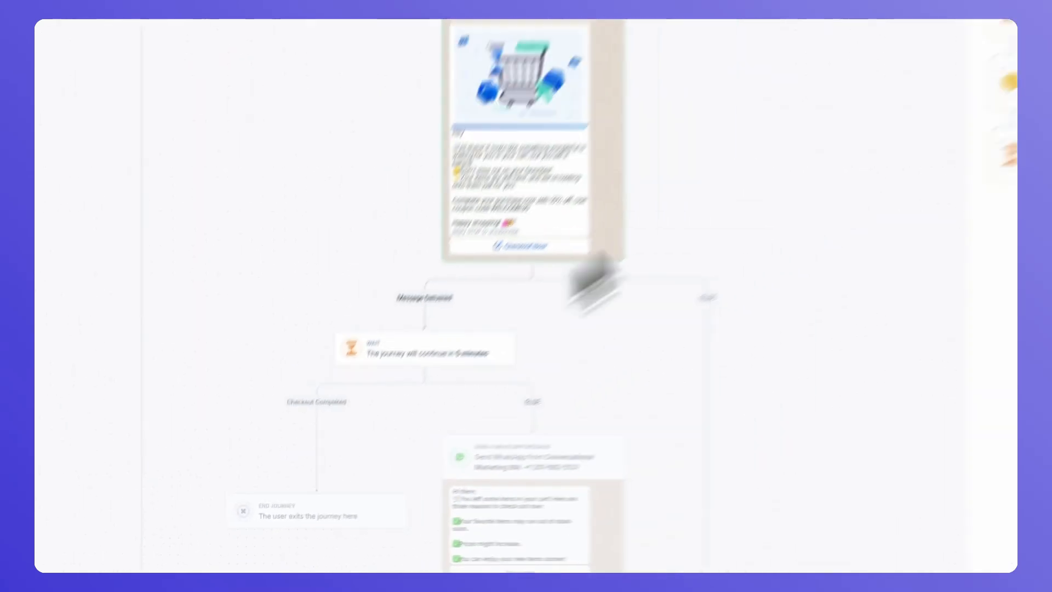